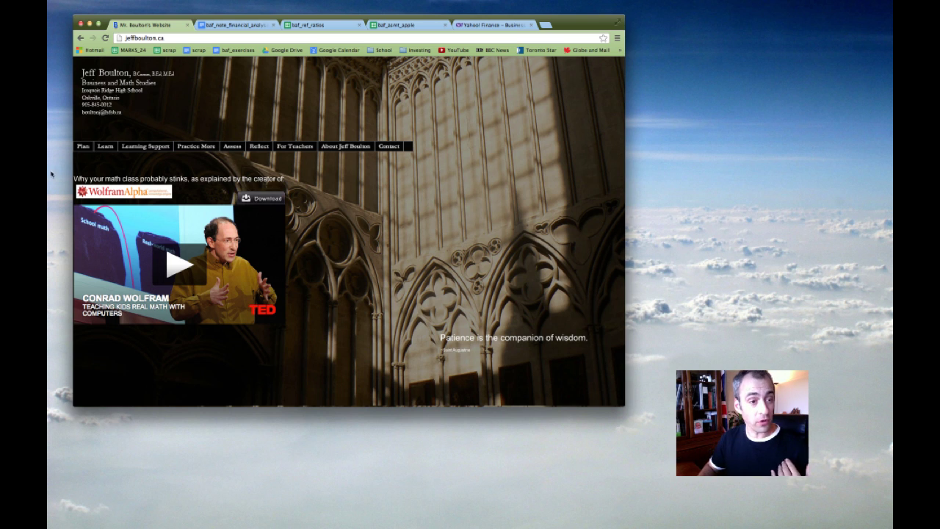
# - Open the Grade 11 Accounting Financial Analysis note from the site's In-class Notes menu
pyautogui.moveTo(83, 146)
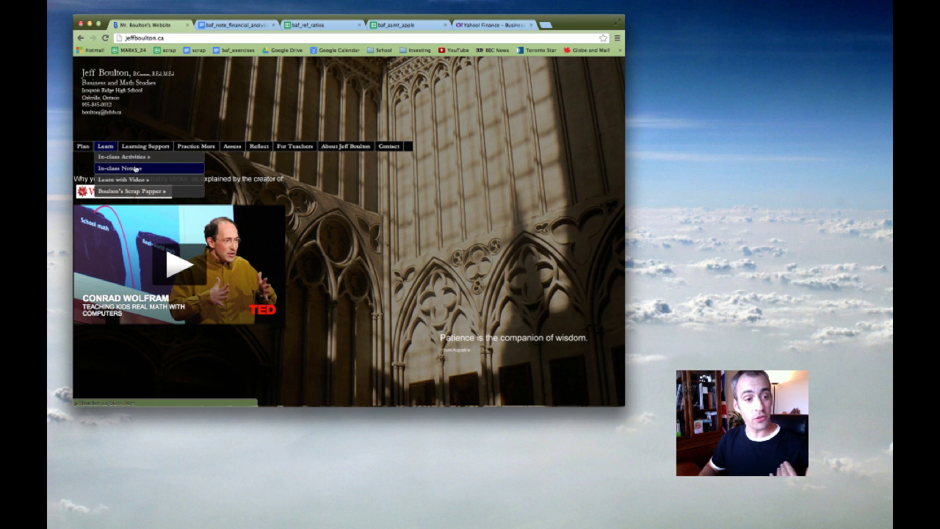
pyautogui.moveTo(135, 169)
pyautogui.moveTo(218, 174)
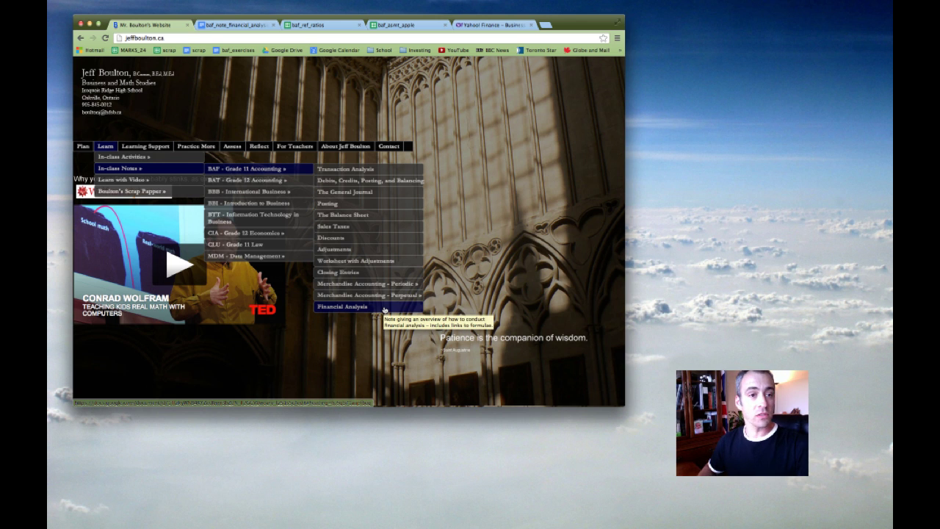
pyautogui.click(236, 28)
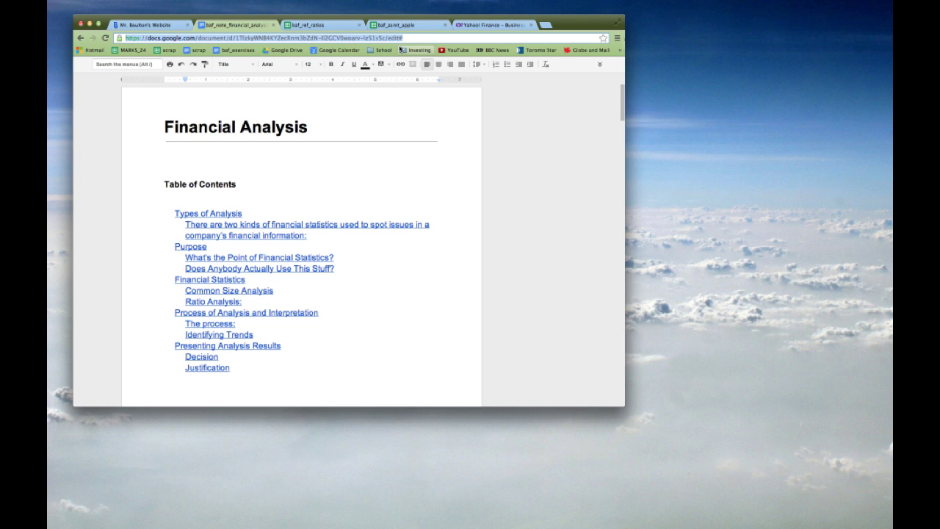
# - Jump to the Types of Analysis section and highlight the Common Size item and Purpose heading
pyautogui.scroll(-1, 265, 201)
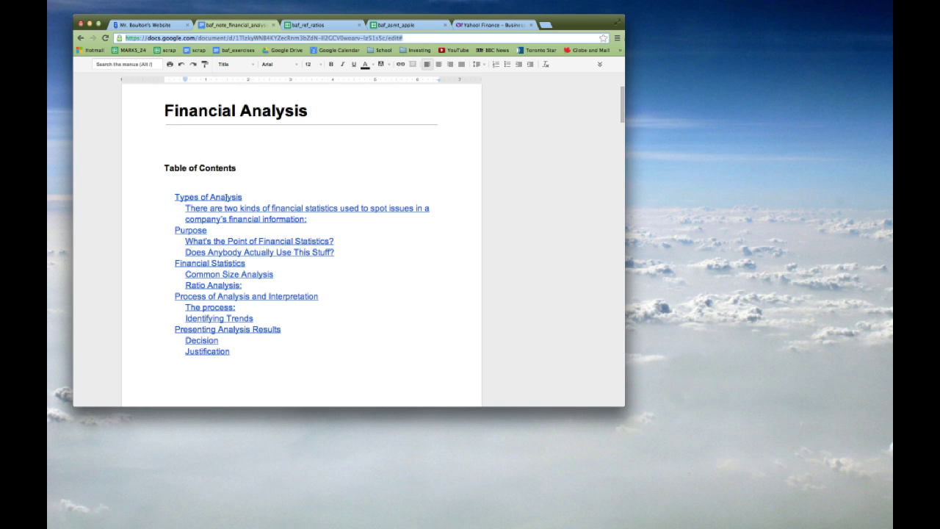
pyautogui.click(220, 197)
pyautogui.click(237, 210)
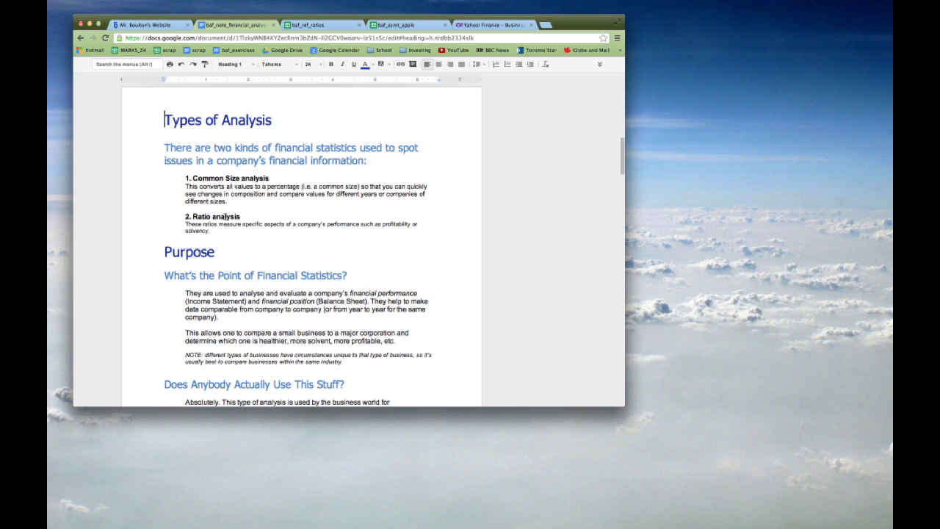
pyautogui.moveTo(193, 178); pyautogui.dragTo(277, 177)
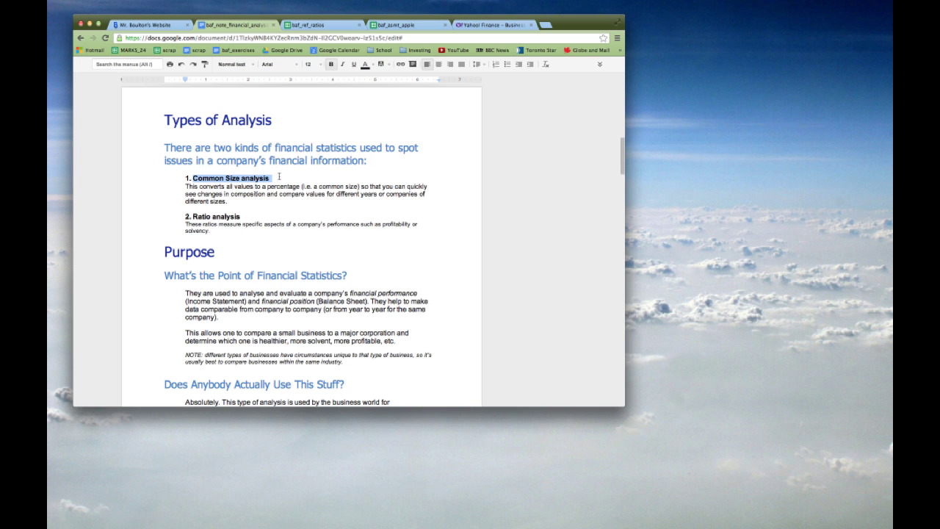
pyautogui.tripleClick(203, 252)
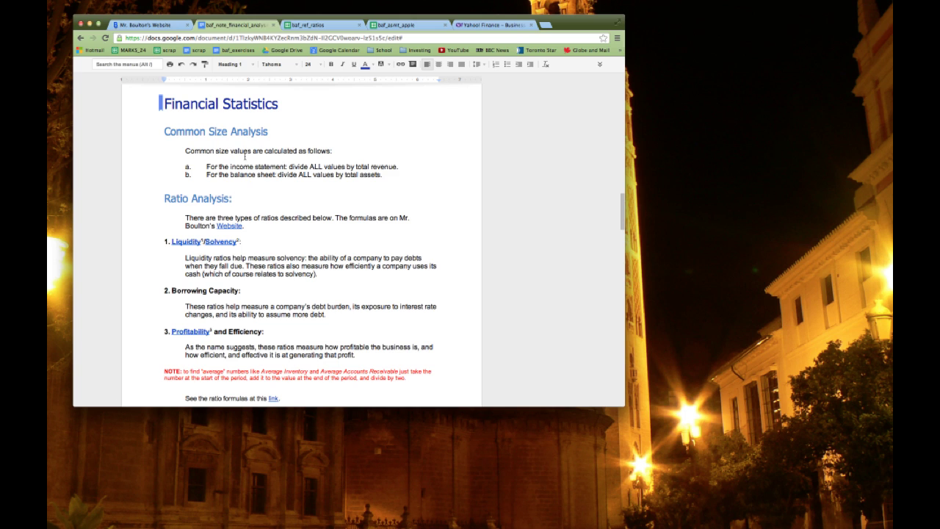
# - Highlight the common size calculation rules, marking Total Assets as the balance sheet divisor
pyautogui.moveTo(207, 166); pyautogui.dragTo(453, 171)
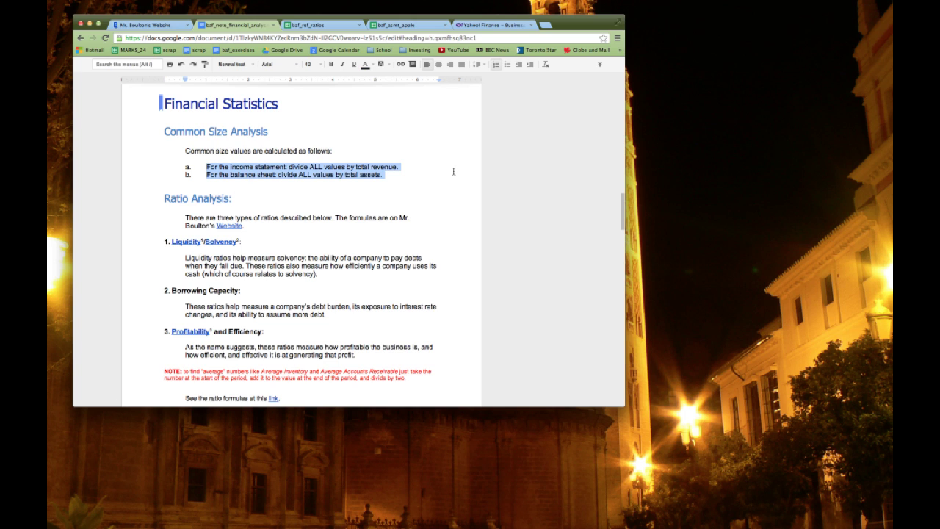
pyautogui.click(392, 167)
pyautogui.moveTo(240, 174); pyautogui.dragTo(276, 174)
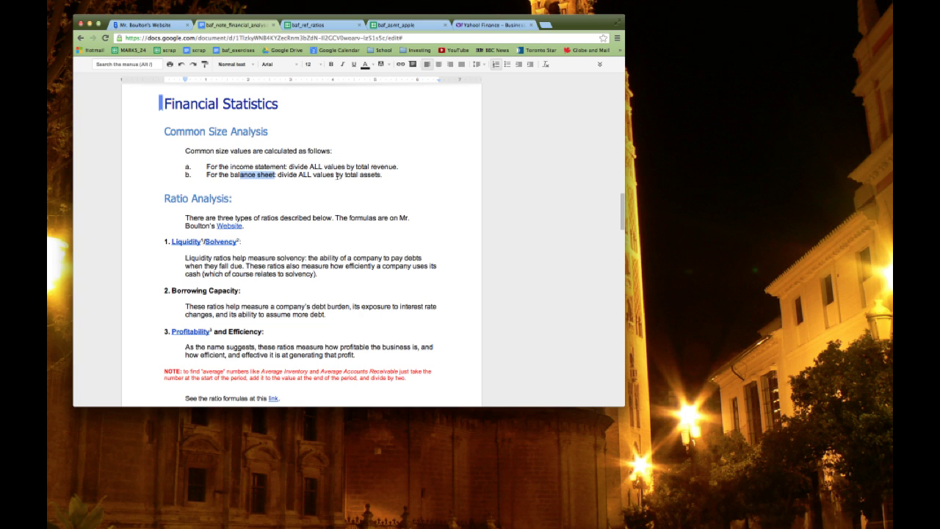
pyautogui.moveTo(344, 175); pyautogui.dragTo(381, 175)
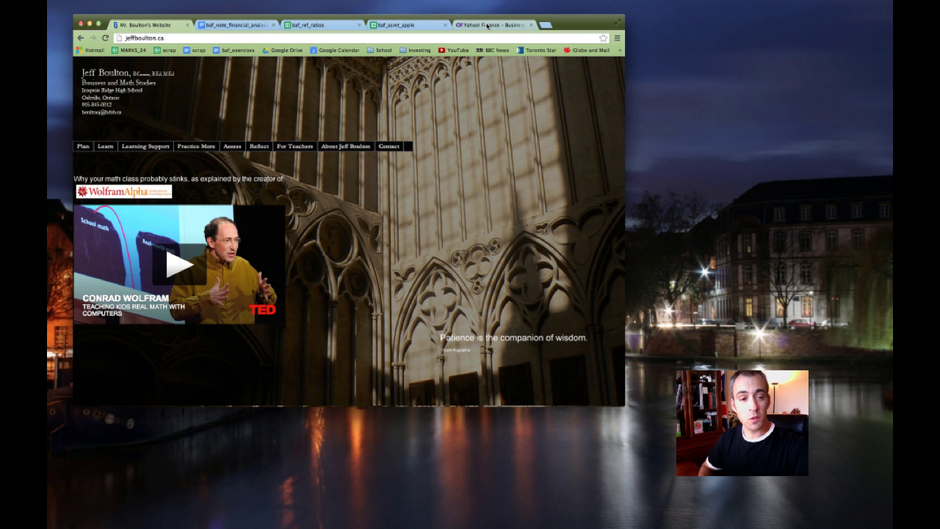
# - Open the baf_ref_ratios spreadsheet from Reference Materials > BAF - Grade 11 Accounting > Ratios
pyautogui.moveTo(147, 152)
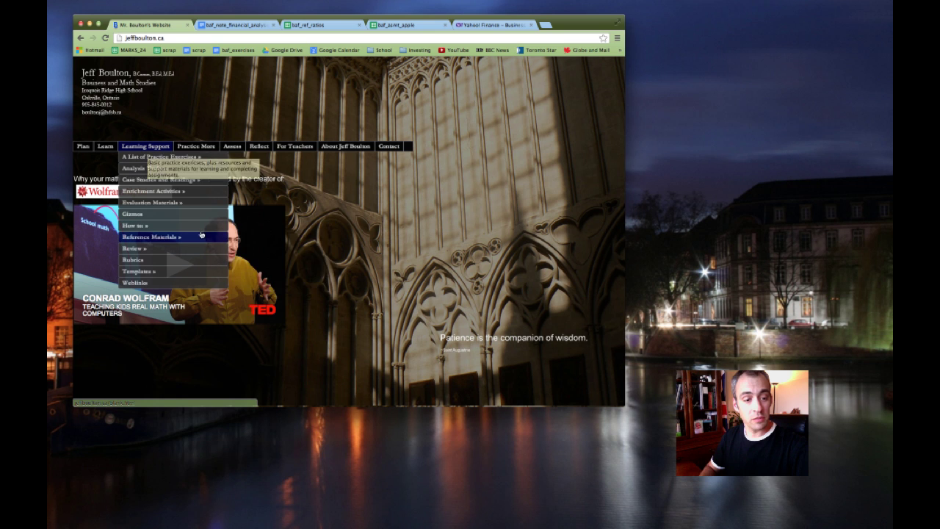
pyautogui.moveTo(202, 237)
pyautogui.moveTo(273, 239)
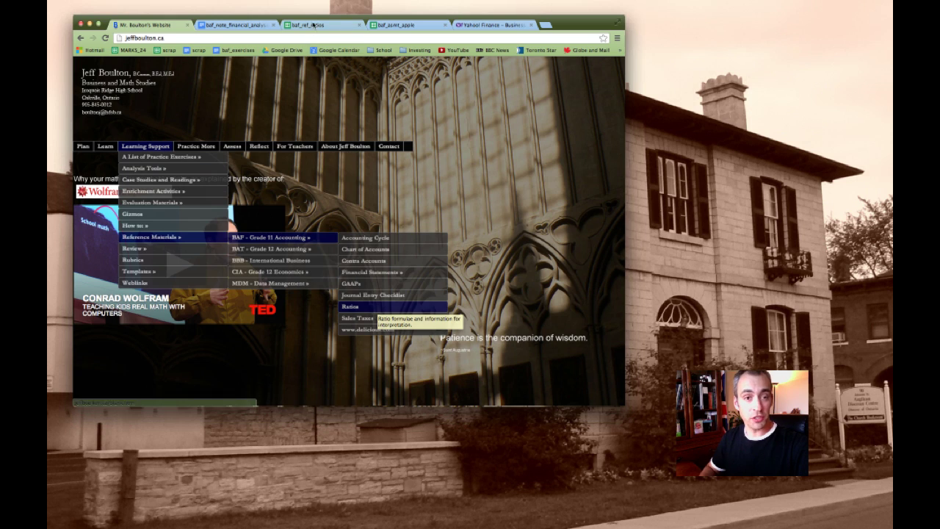
pyautogui.click(315, 25)
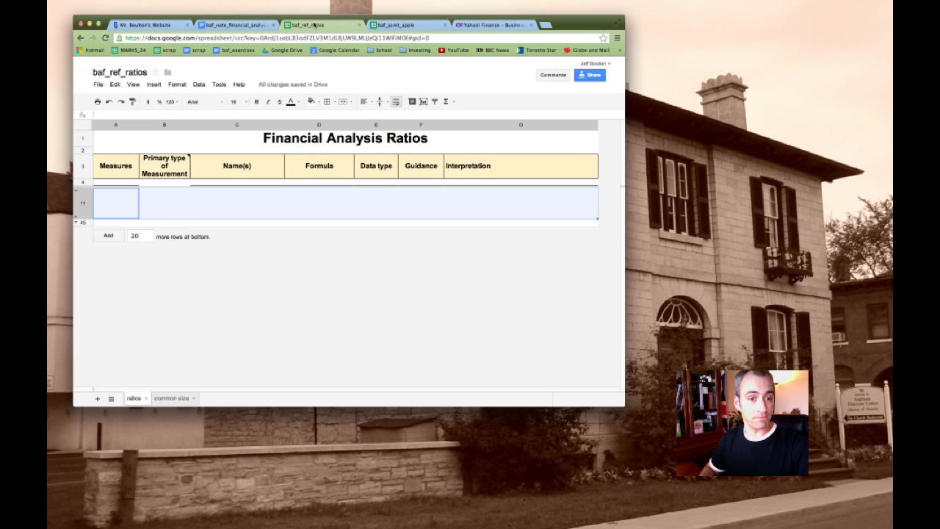
# - Scroll through Apple's statements in baf_asmt_apple, then switch to Yahoo Finance
pyautogui.click(416, 26)
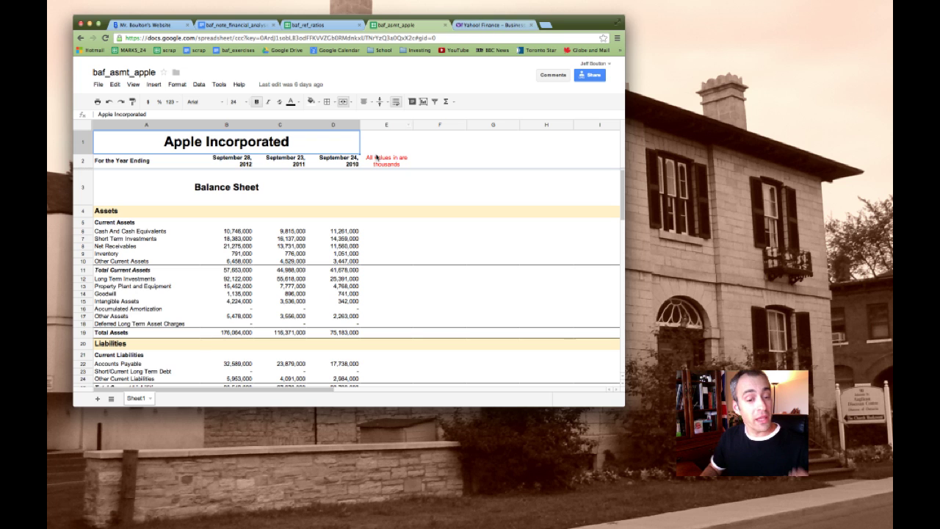
pyautogui.scroll(-15, 376, 158)
pyautogui.hscroll(3, 376, 158)
pyautogui.scroll(15, 376, 158)
pyautogui.hscroll(-3, 376, 158)
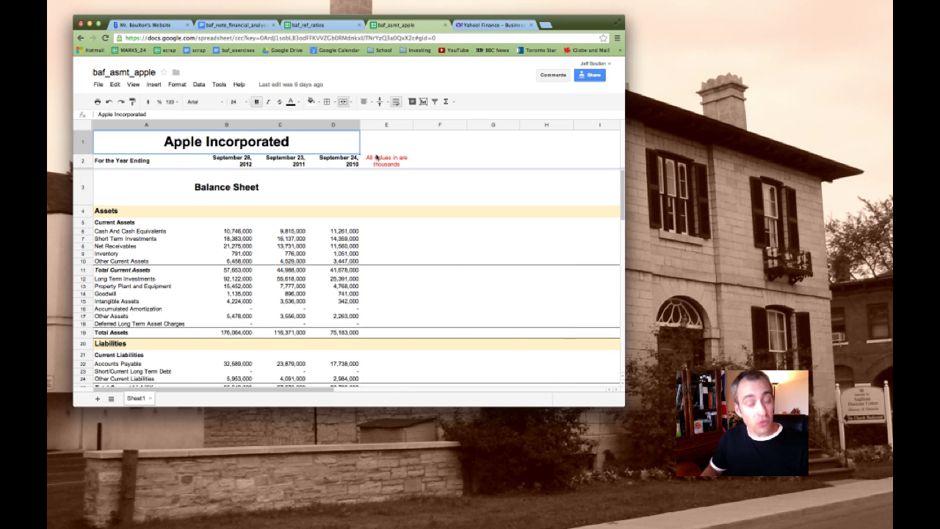
pyautogui.click(498, 28)
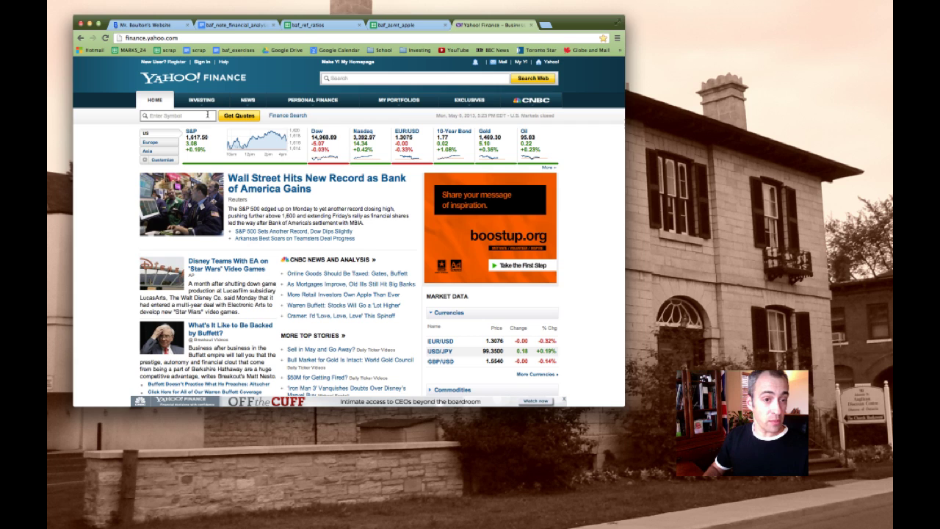
# - Look up the AAPL quote on Yahoo Finance and scroll through its summary
pyautogui.click(208, 114)
pyautogui.write('aapl')
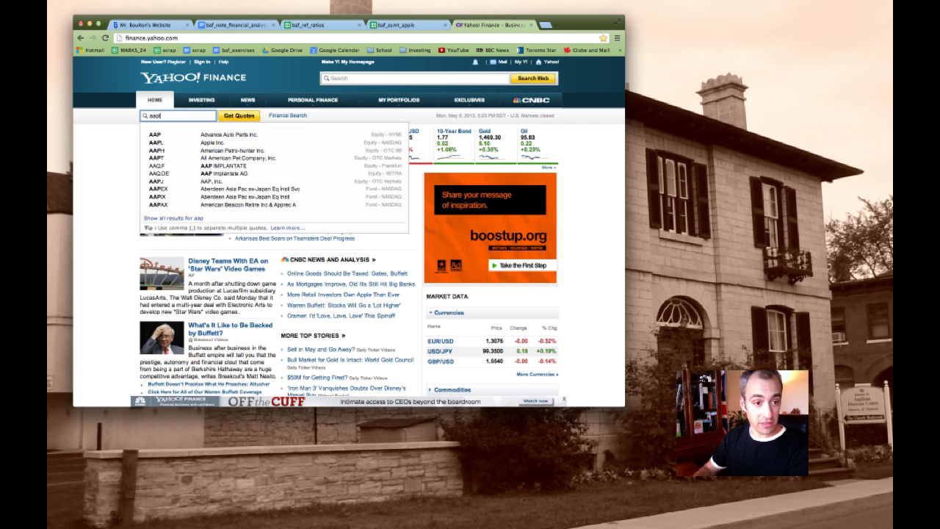
pyautogui.click(248, 117)
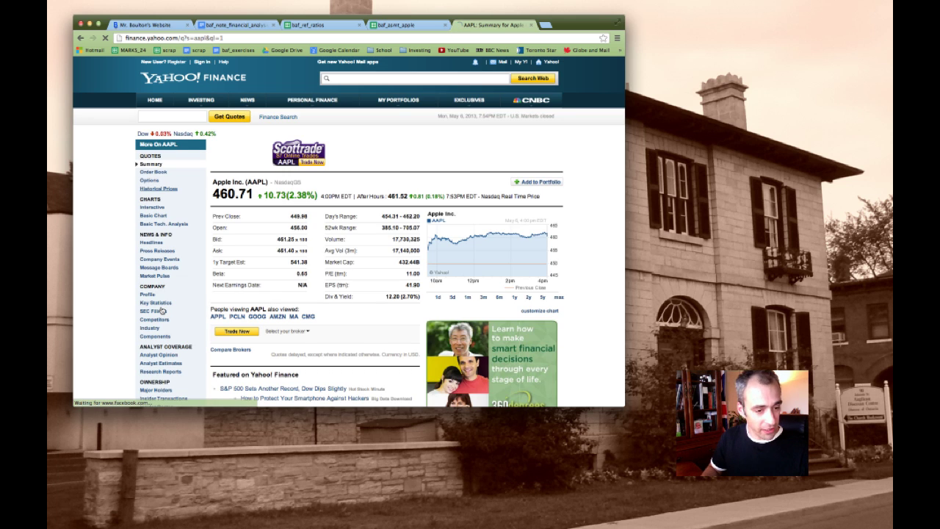
pyautogui.scroll(-5, 298, 252)
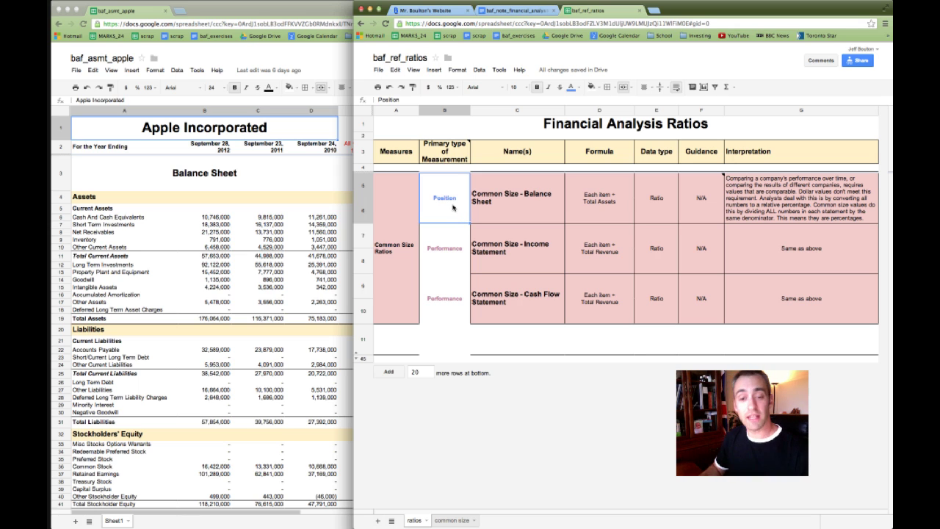
pyautogui.press('Right')
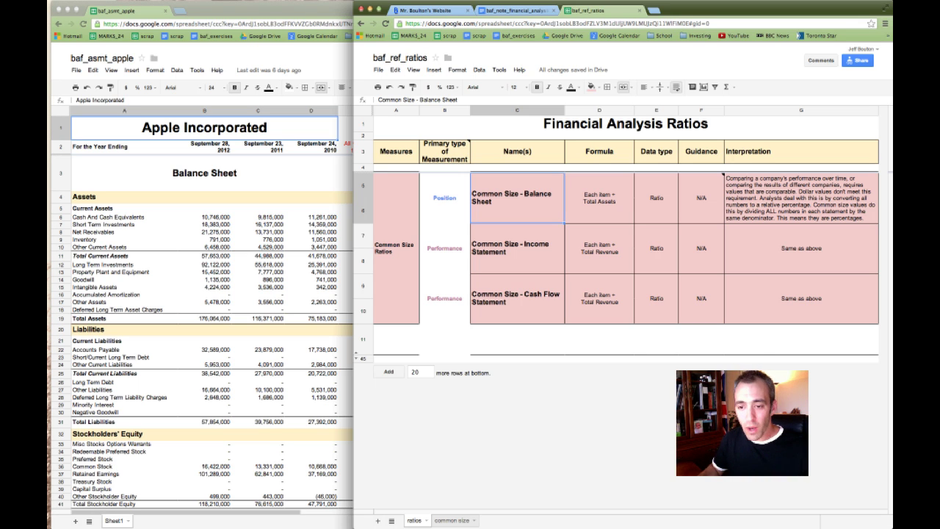
pyautogui.click(592, 192)
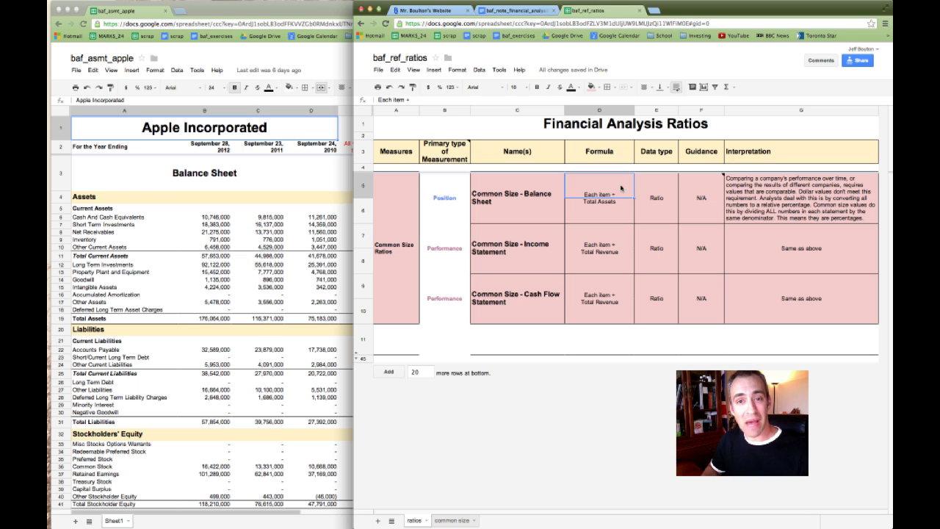
pyautogui.click(621, 213)
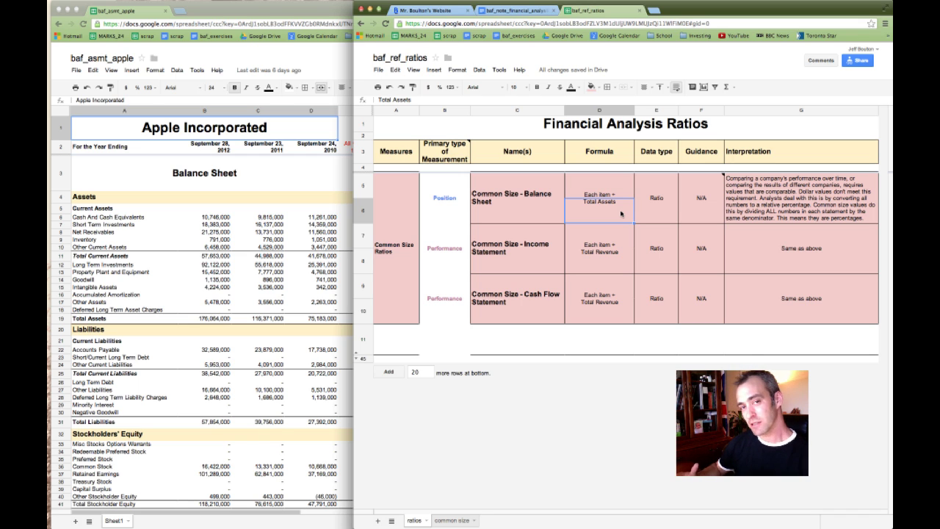
pyautogui.click(444, 259)
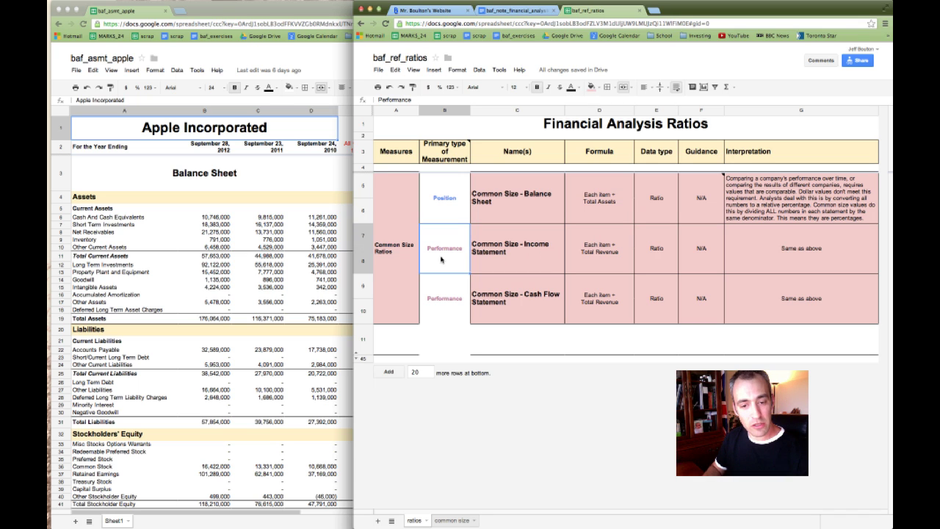
pyautogui.click(614, 238)
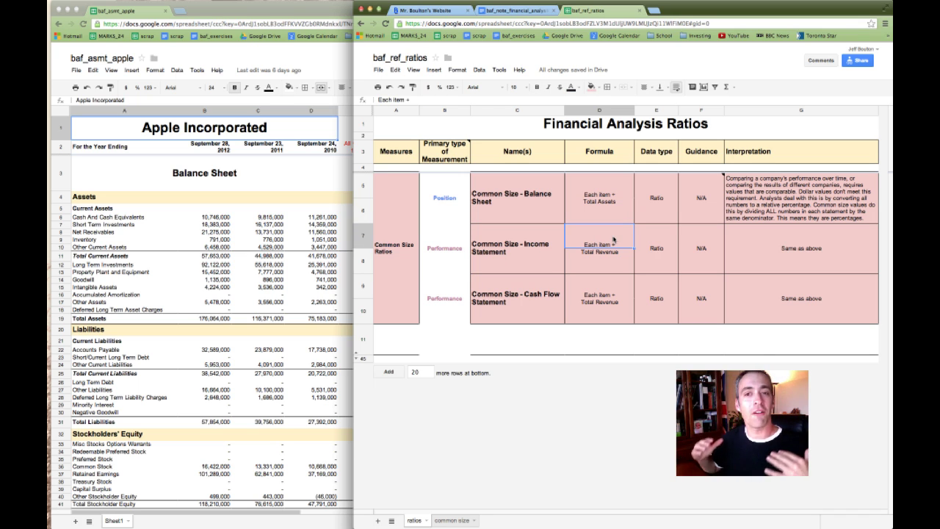
pyautogui.press('Down')
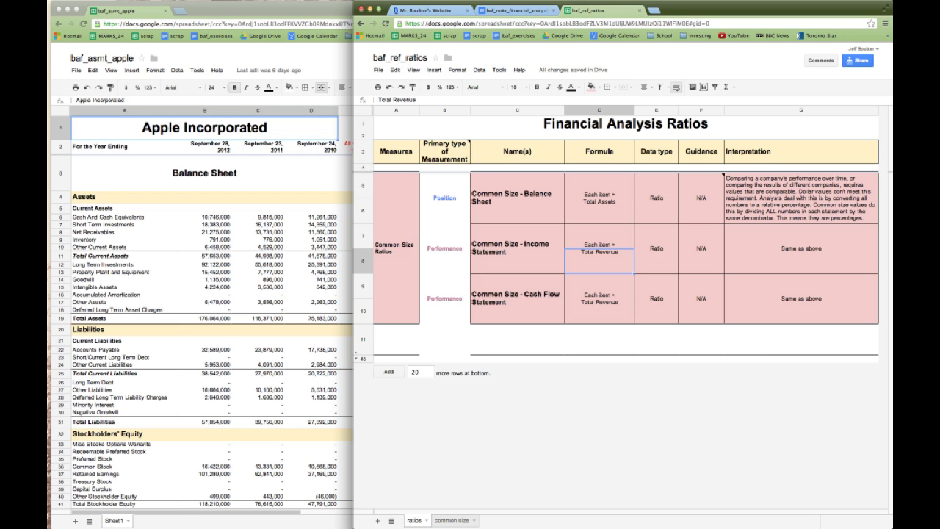
# - Point out Apple's current asset, Other Current Liabilities and stockholders' equity line items
pyautogui.click(273, 272)
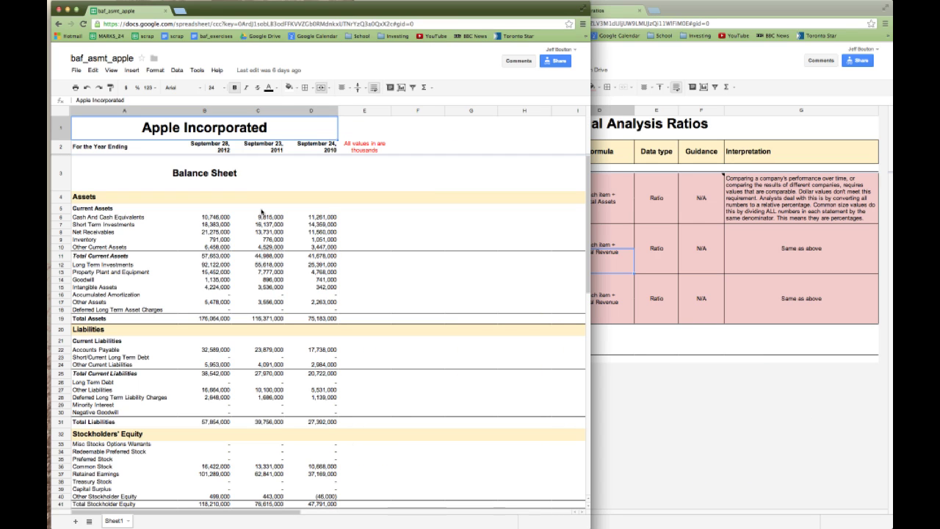
pyautogui.moveTo(110, 209); pyautogui.dragTo(106, 266)
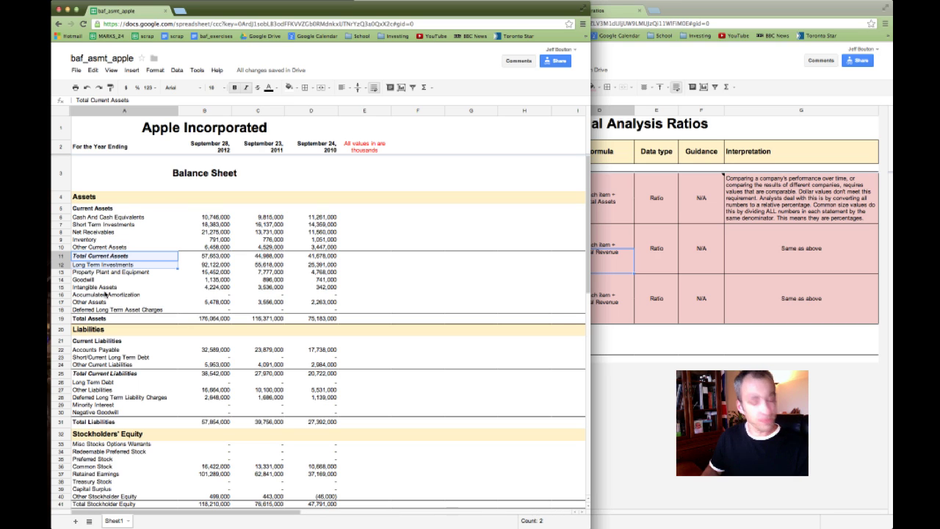
pyautogui.click(110, 364)
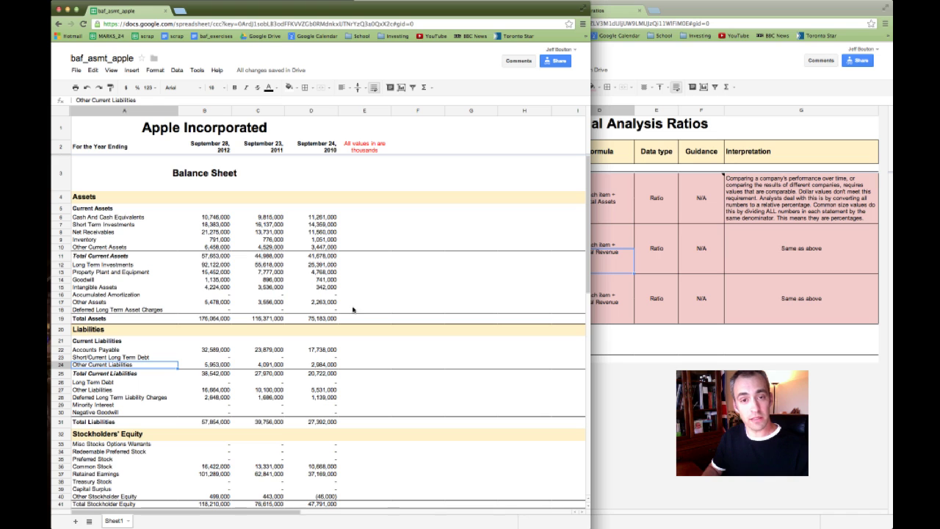
pyautogui.scroll(-3, 208, 376)
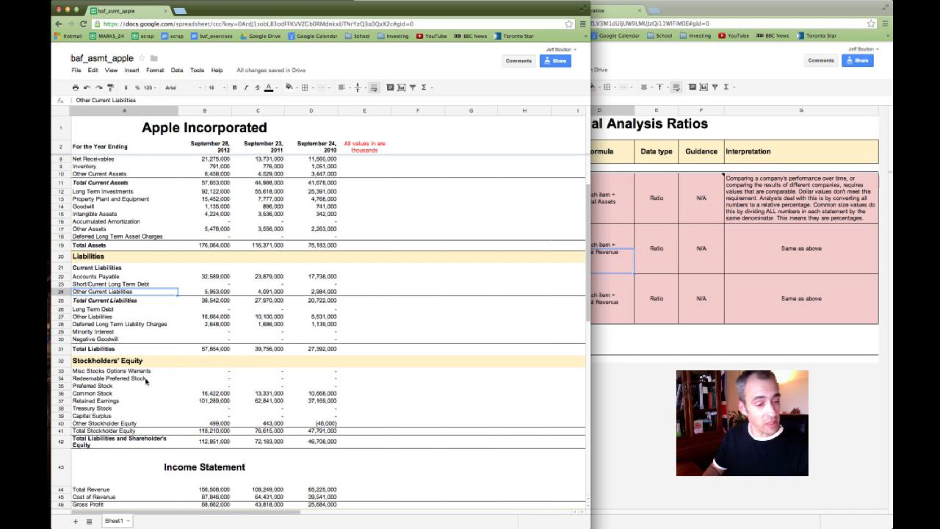
pyautogui.moveTo(98, 372); pyautogui.dragTo(100, 424)
pyautogui.scroll(3, 291, 393)
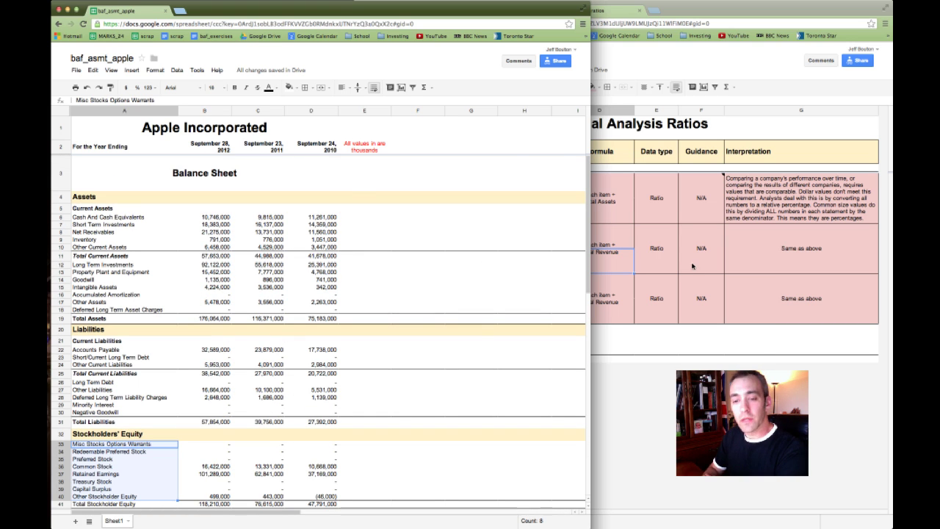
pyautogui.click(694, 269)
# - Review the common-size formulas: each item ÷ Total Assets and each item ÷ Total Revenue
pyautogui.click(600, 194)
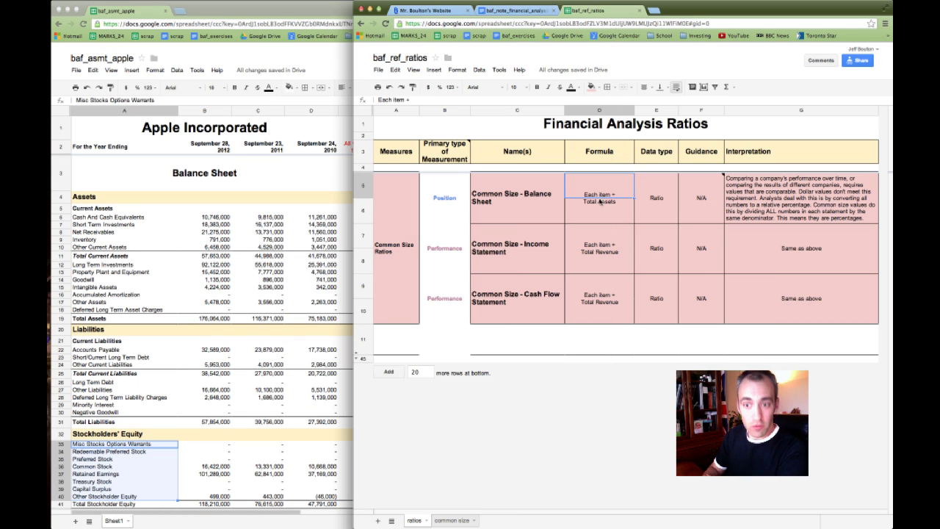
pyautogui.click(600, 208)
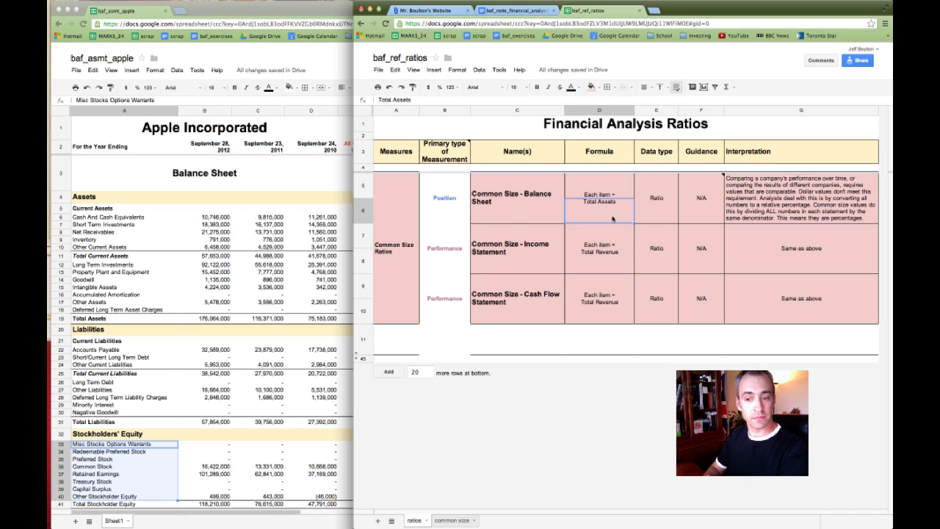
pyautogui.click(597, 232)
pyautogui.click(601, 262)
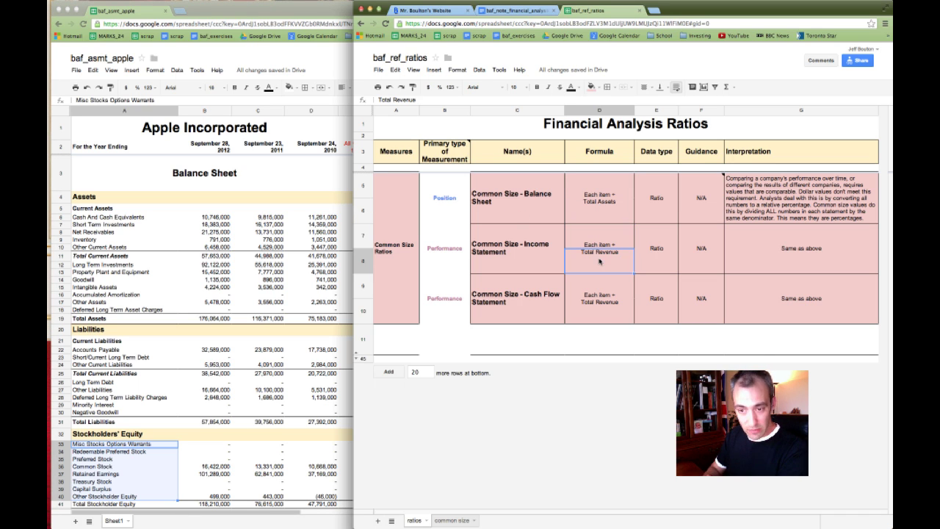
# - Return to Apple's balance sheet and select F6 beside Cash And Cash Equivalents
pyautogui.click(302, 250)
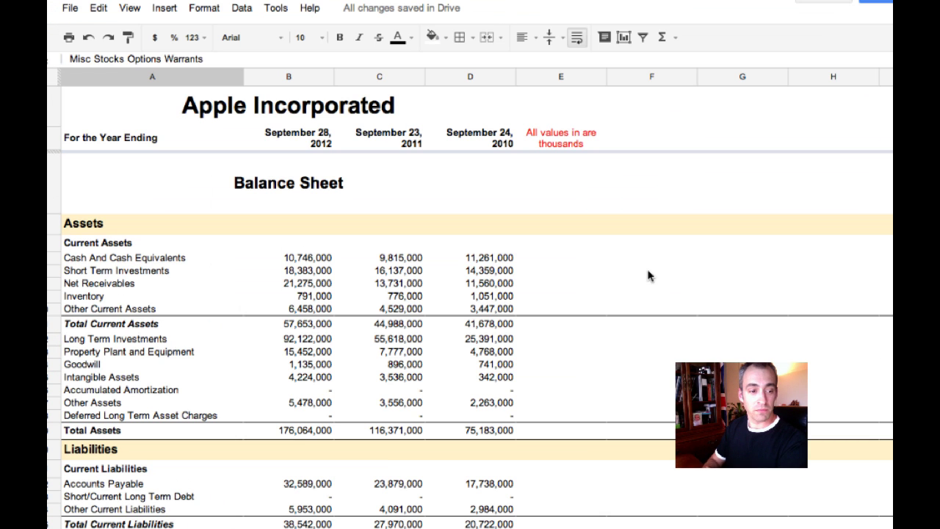
pyautogui.click(374, 217)
pyautogui.click(630, 258)
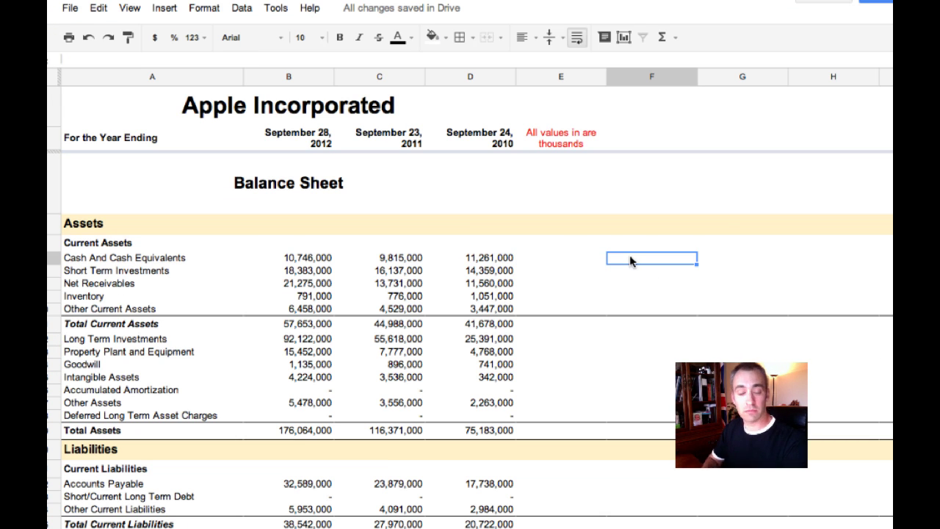
# - Enter =B6/B$19 in F6, giving cash as a share of 2012 Total Assets
pyautogui.write('=')
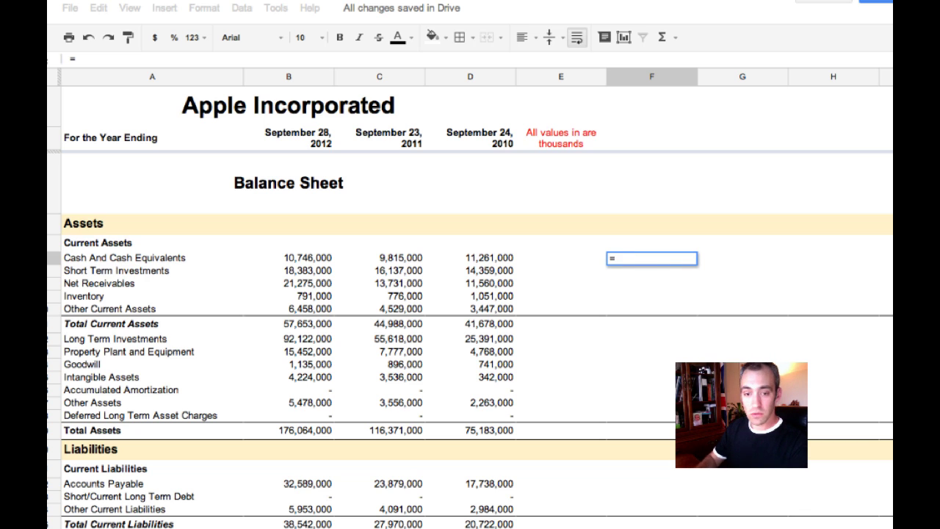
pyautogui.click(296, 263)
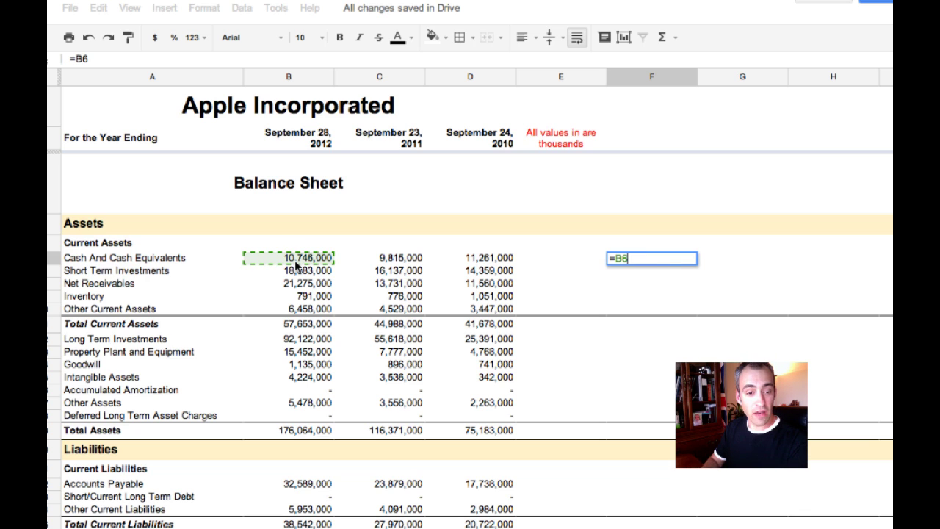
pyautogui.write('/')
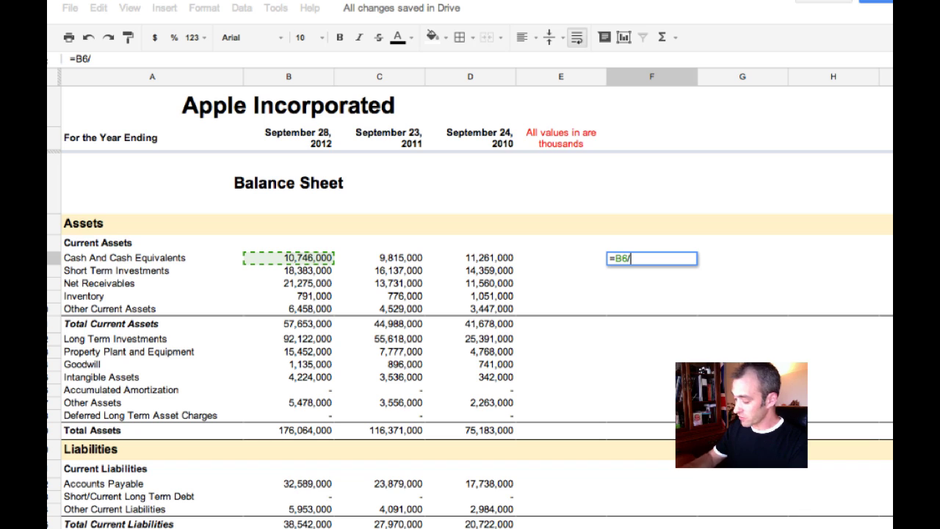
pyautogui.click(325, 436)
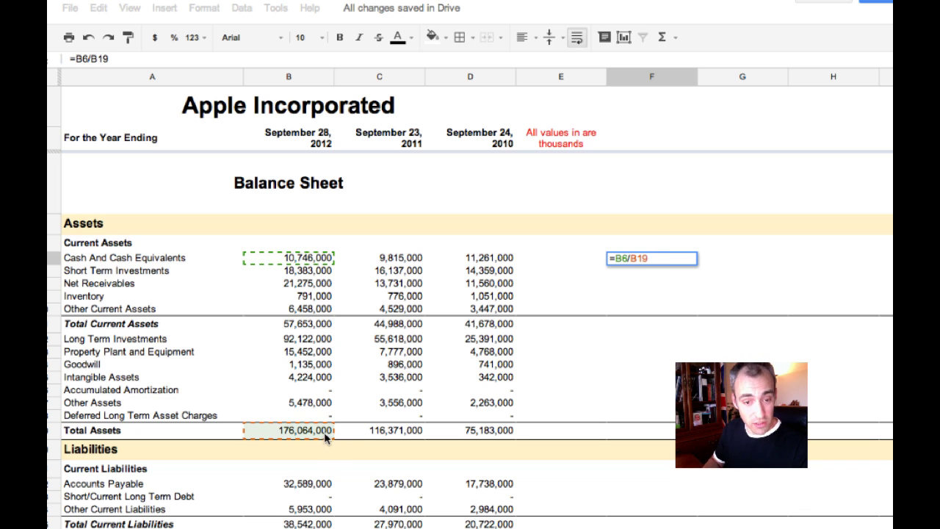
pyautogui.click(631, 258)
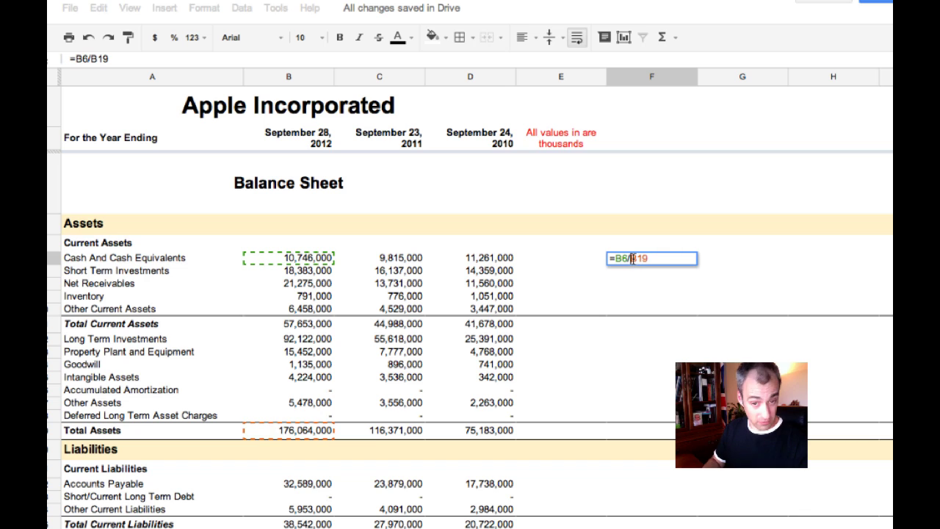
pyautogui.press('Left')
pyautogui.press('Left')
pyautogui.press('Left')
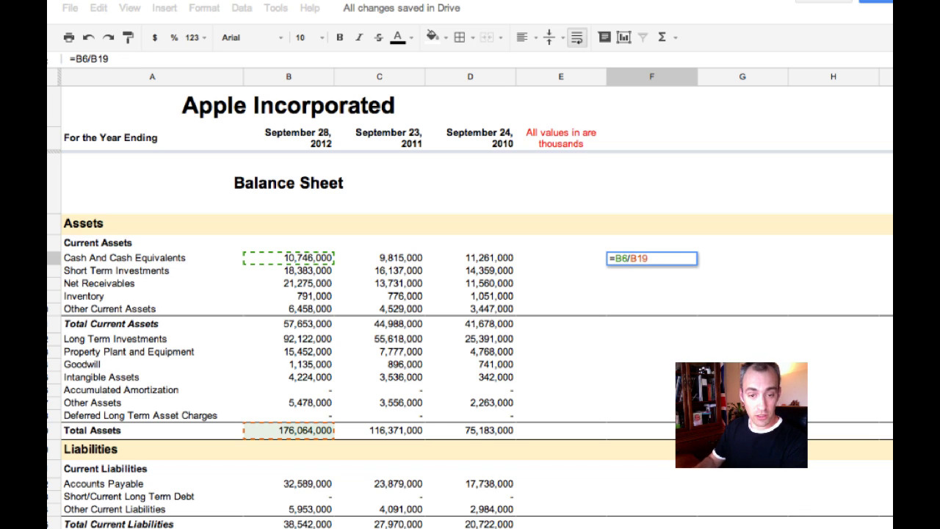
pyautogui.press('Right')
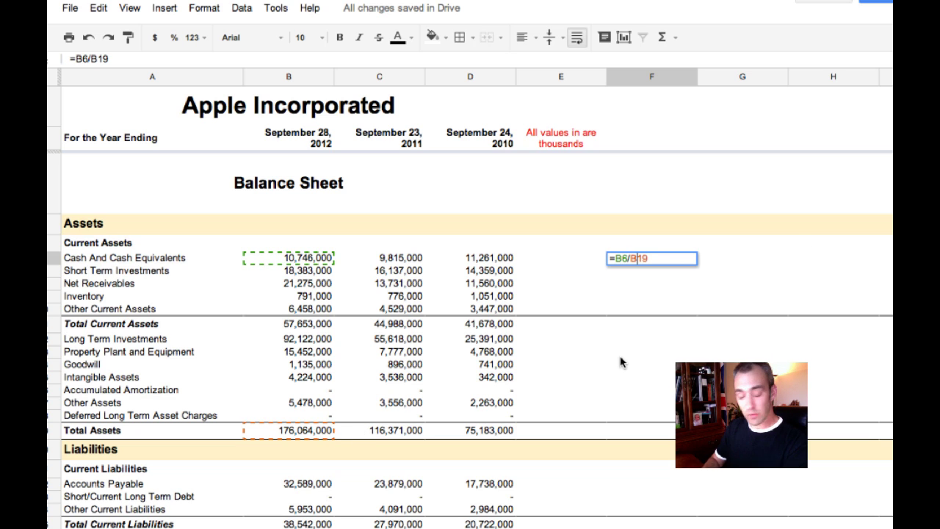
pyautogui.write('$')
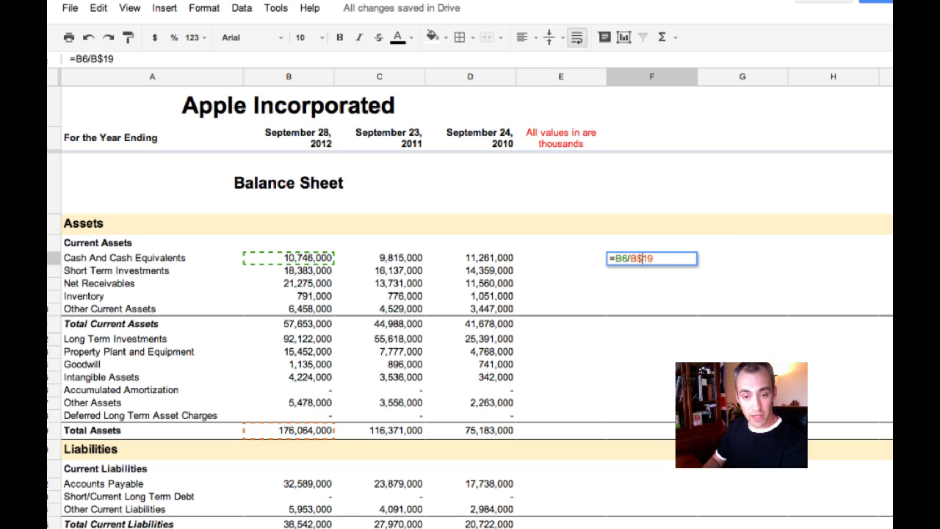
pyautogui.press('Return')
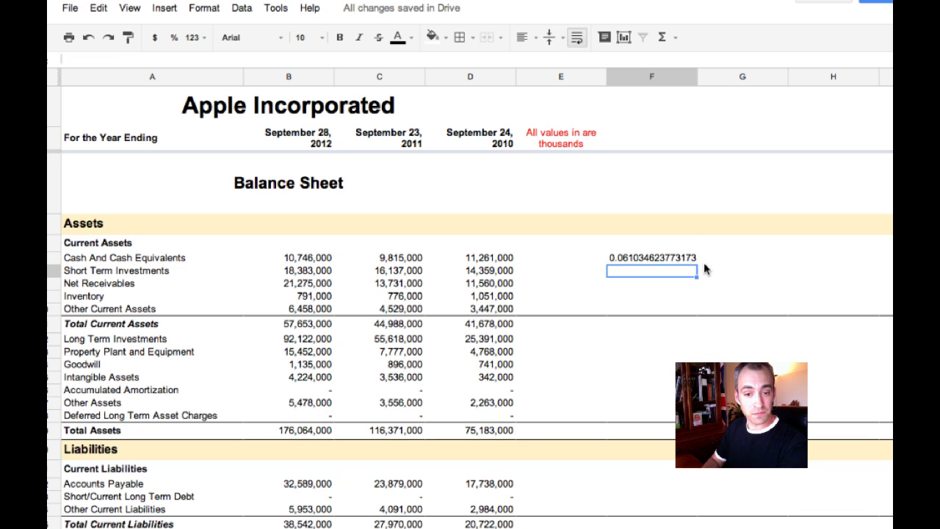
pyautogui.click(681, 264)
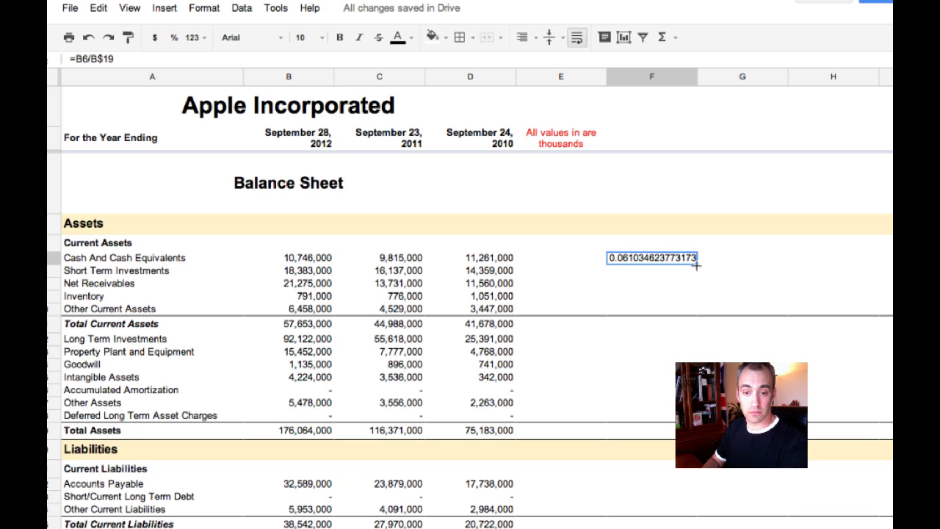
# - Fill the common-size formula down to row 19 and across to column H
pyautogui.moveTo(696, 266); pyautogui.dragTo(696, 435)
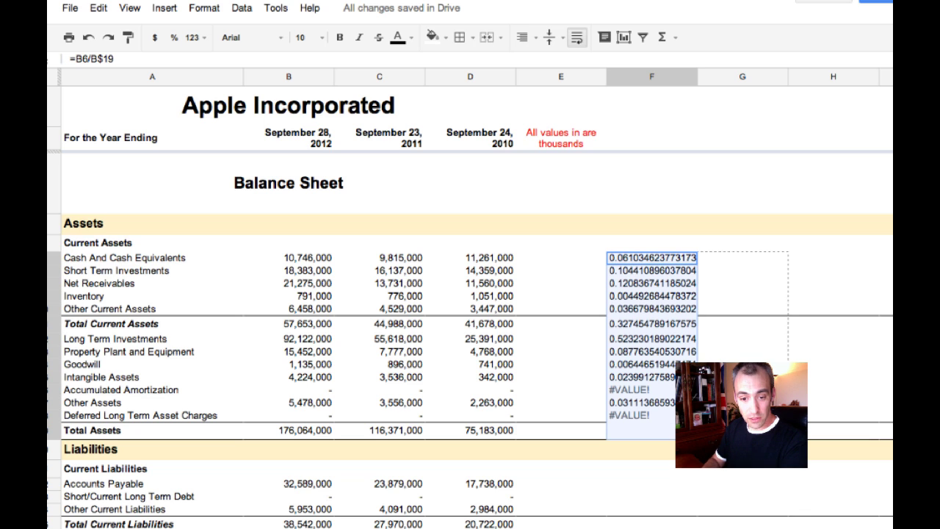
pyautogui.moveTo(784, 435); pyautogui.dragTo(835, 422)
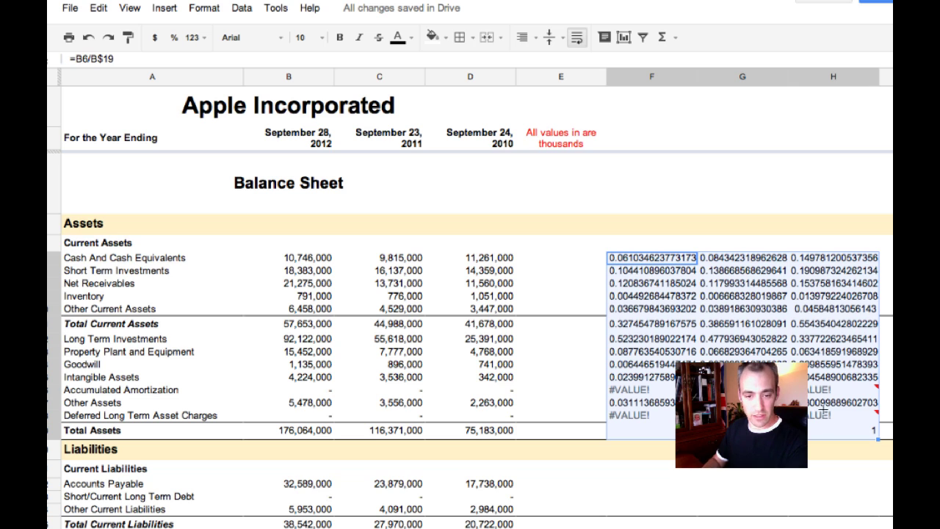
pyautogui.click(205, 37)
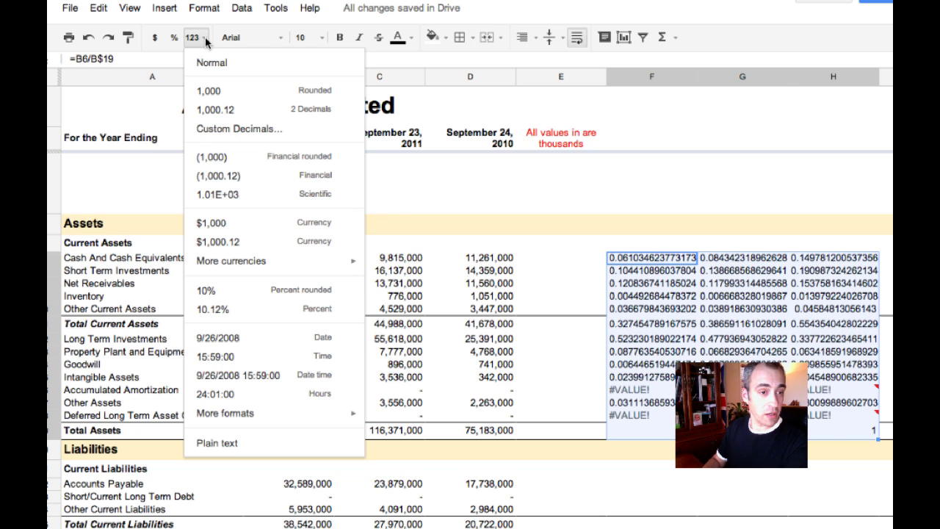
# - Format F6:H19 as two-decimal percentages and check the #VALUE! error on Accumulated Amortization
pyautogui.click(266, 112)
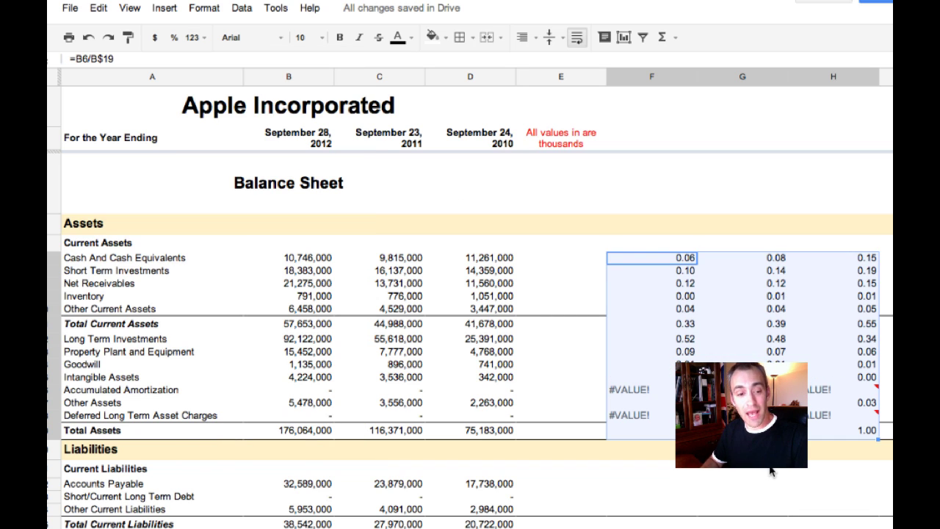
pyautogui.click(206, 38)
pyautogui.click(228, 309)
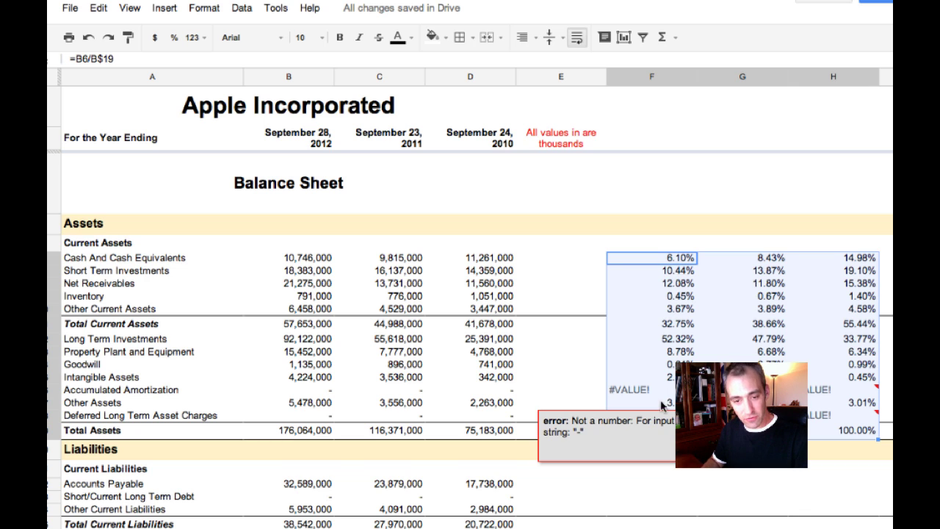
pyautogui.click(639, 391)
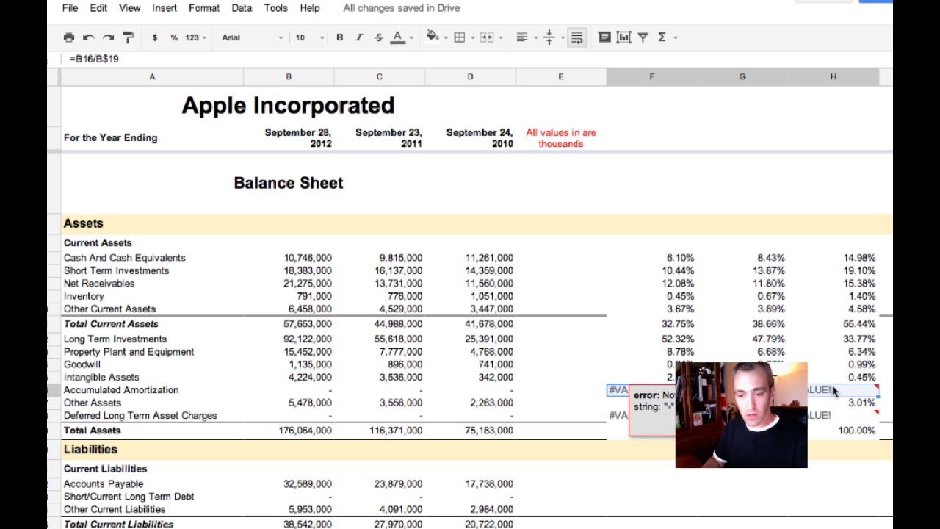
# - Clear the #VALUE! errors from the Deferred Long Term Asset Charges row (F18:H18)
pyautogui.press('Down')
pyautogui.press('Down')
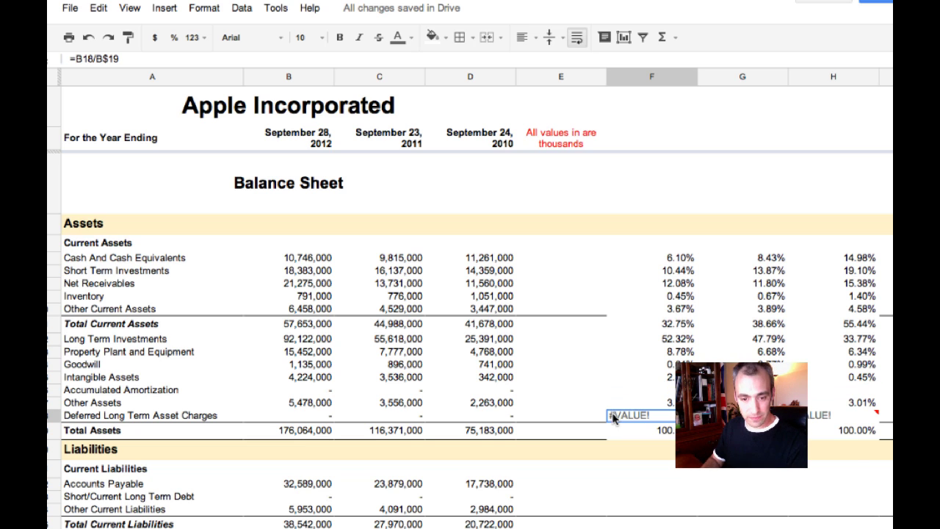
pyautogui.moveTo(836, 408); pyautogui.dragTo(838, 413)
pyautogui.press('Delete')
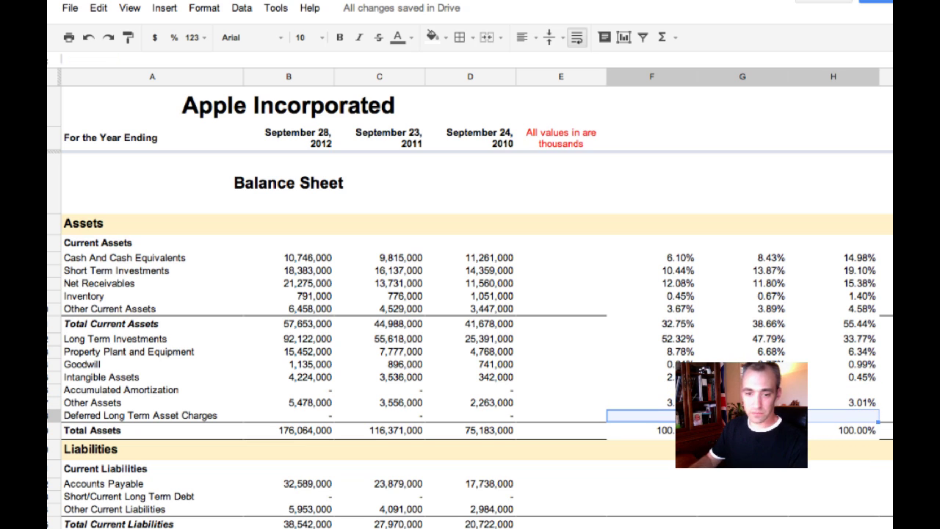
# - Check the Total Assets and Long Term Investments figures against their percentage formulas
pyautogui.click(763, 496)
pyautogui.click(632, 431)
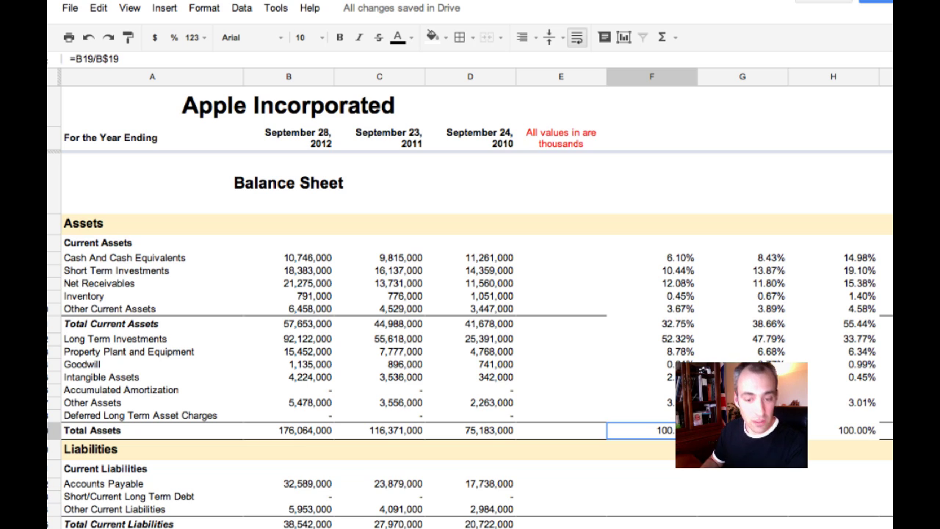
pyautogui.click(326, 435)
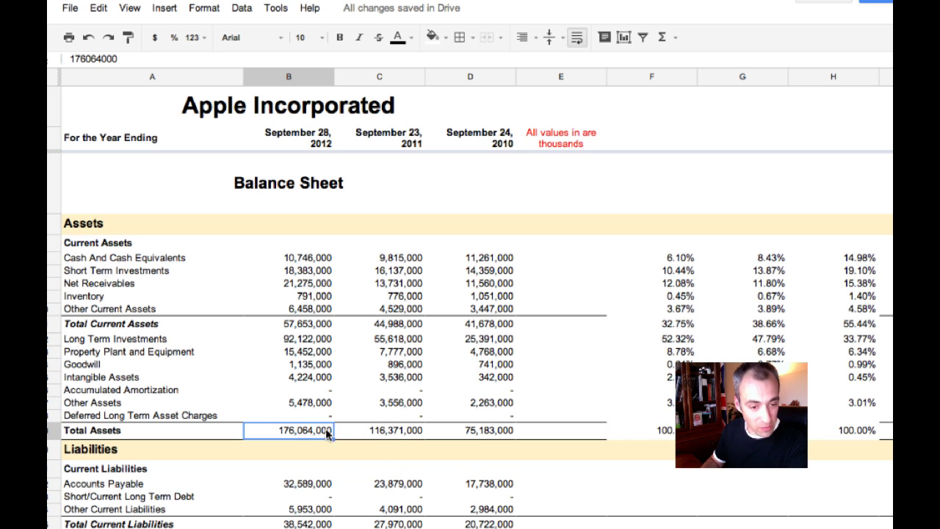
pyautogui.click(657, 433)
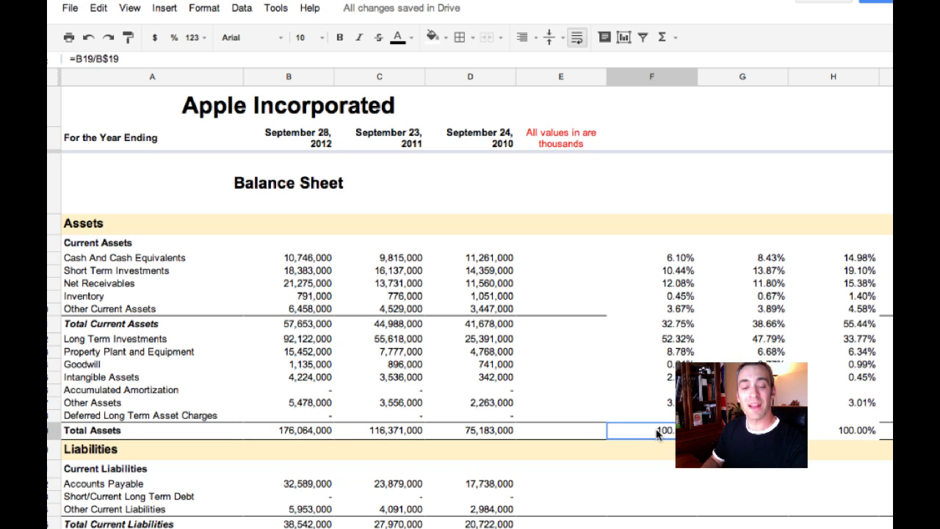
pyautogui.moveTo(316, 347); pyautogui.dragTo(445, 344)
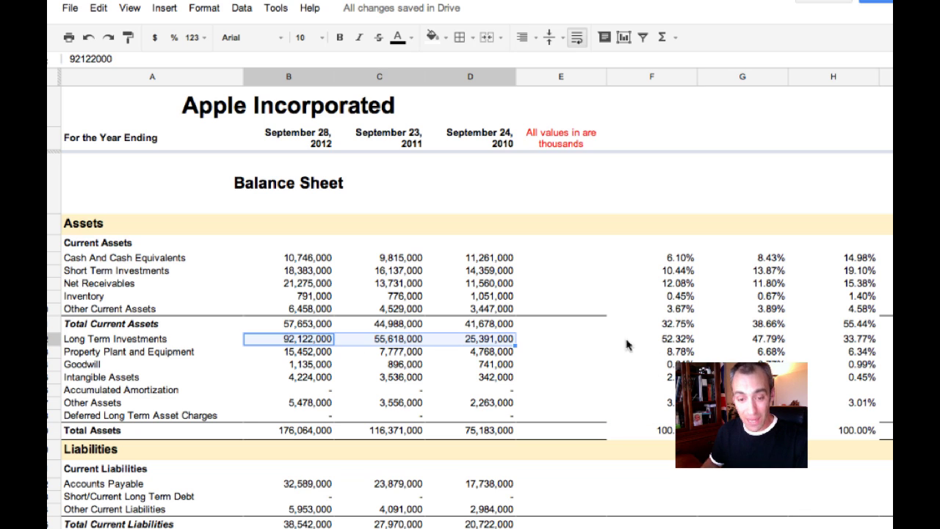
pyautogui.moveTo(682, 345); pyautogui.dragTo(824, 330)
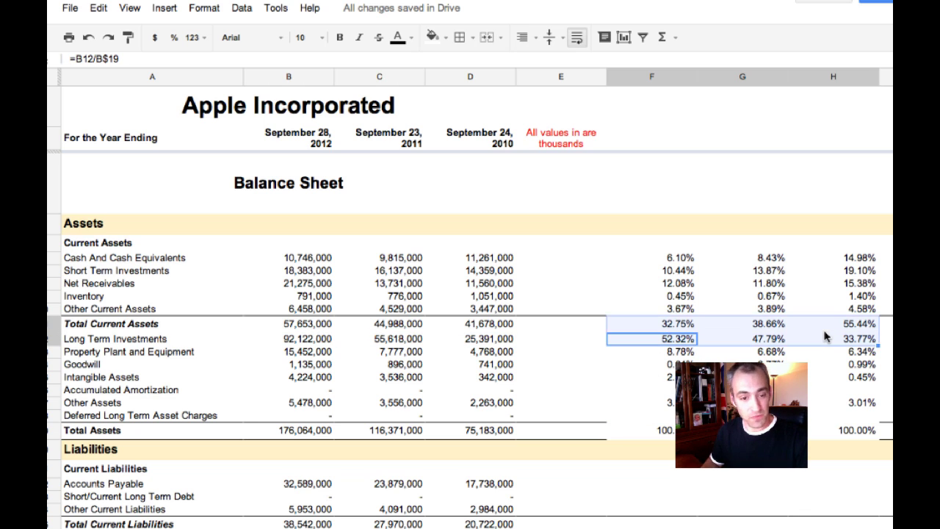
pyautogui.click(686, 345)
pyautogui.click(53, 342)
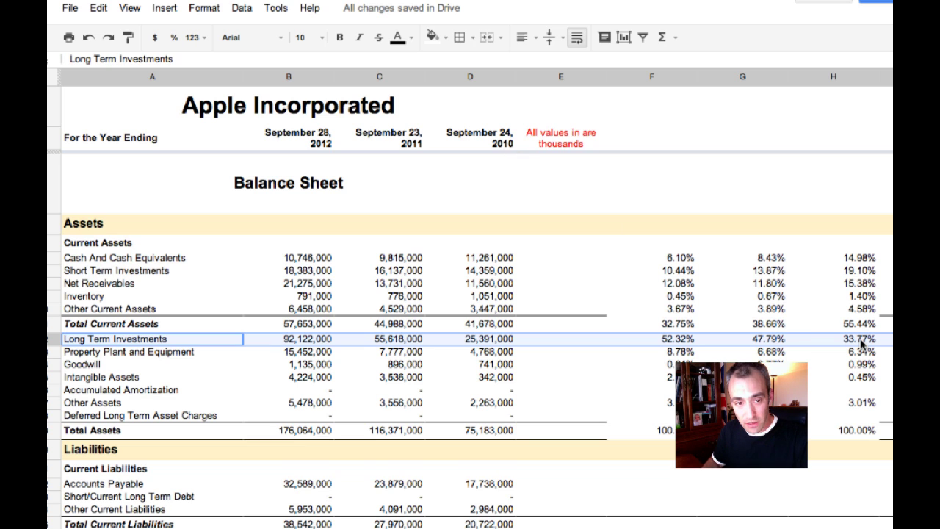
# - Copy the year-end date headers from B3:D3 into F3 above the percentage columns
pyautogui.moveTo(289, 139); pyautogui.dragTo(452, 143)
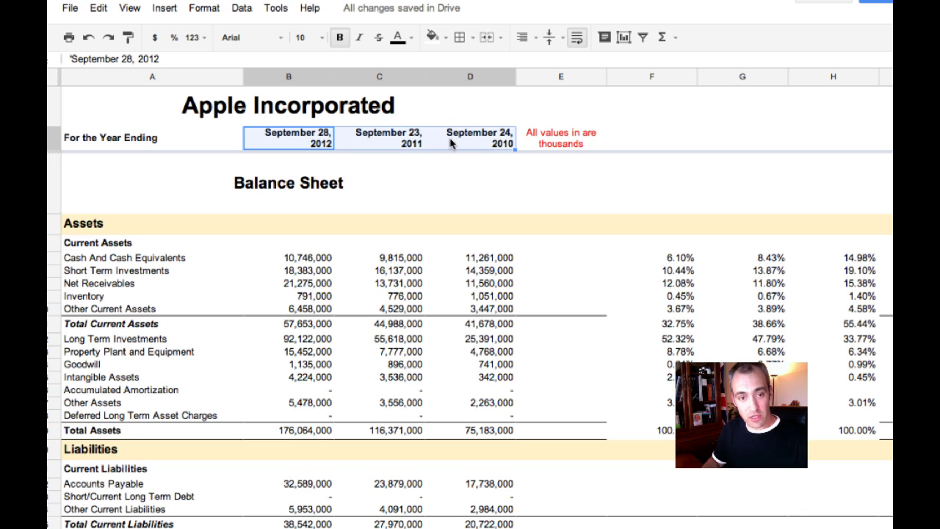
pyautogui.hotkey('ctrl', 'c')
pyautogui.click(672, 138)
pyautogui.hotkey('ctrl', 'v')
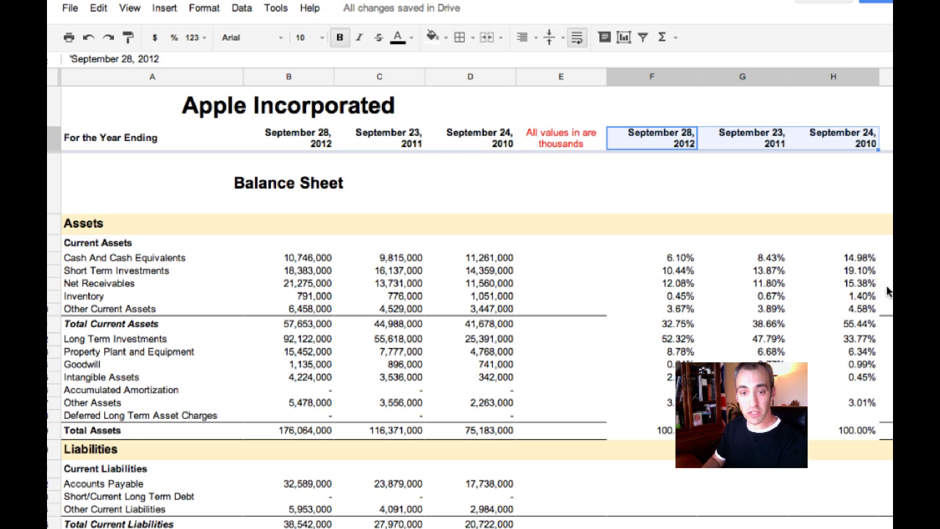
pyautogui.click(863, 339)
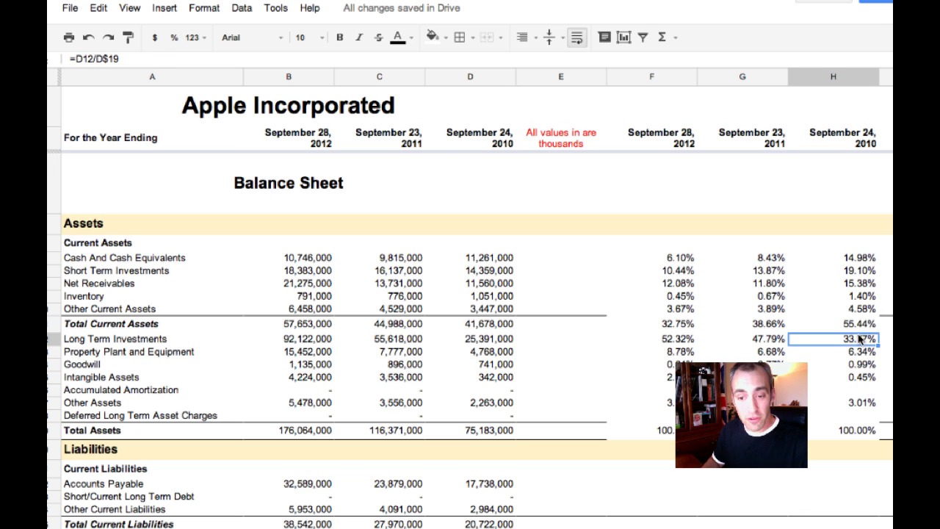
pyautogui.click(670, 343)
pyautogui.click(651, 483)
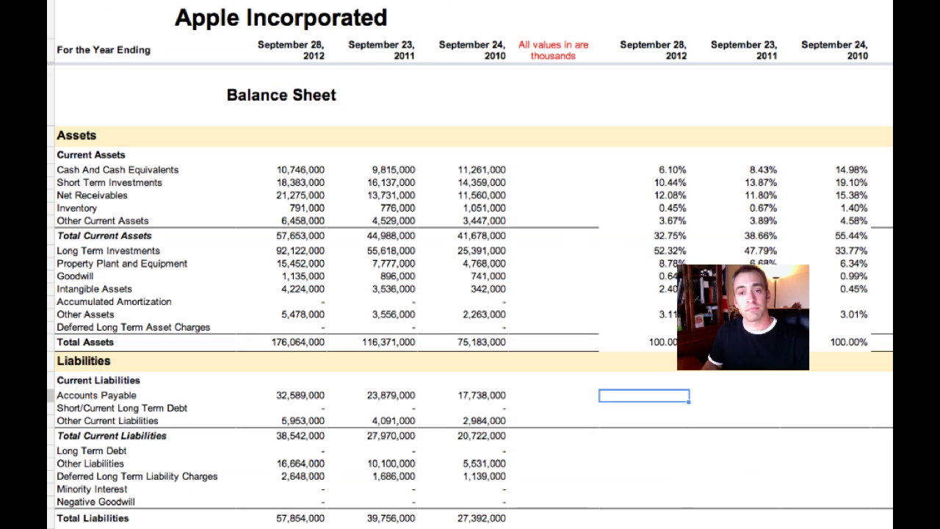
# - Paste the common-size formula into Accounts Payable and fill it across and down all liability rows
pyautogui.click(662, 171)
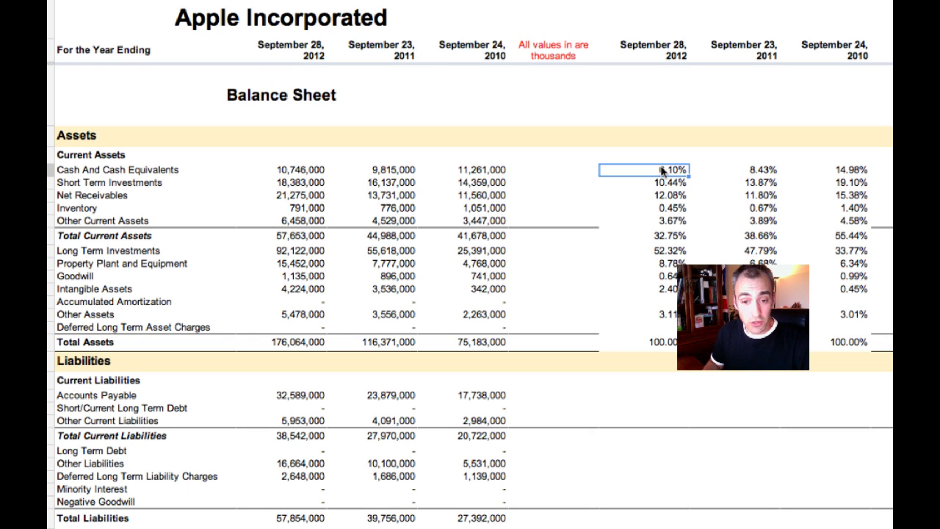
pyautogui.hotkey('ctrl', 'c')
pyautogui.click(653, 396)
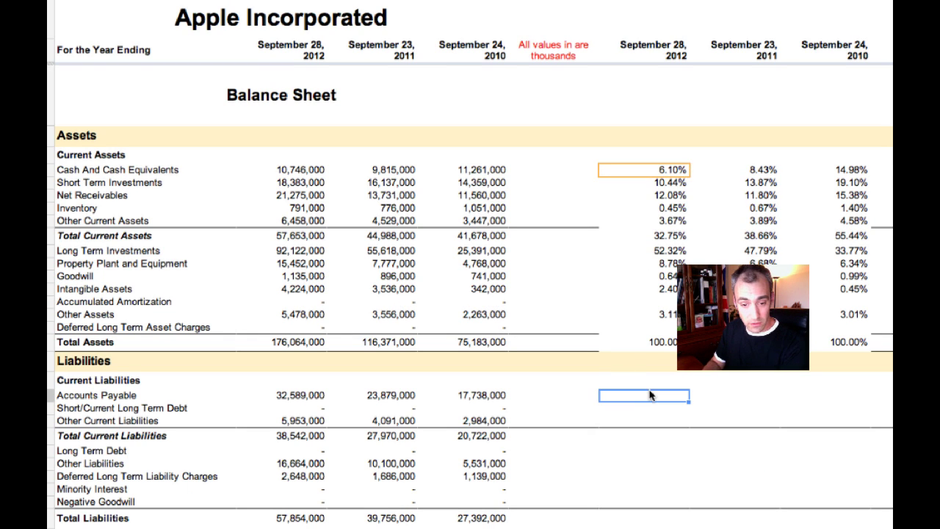
pyautogui.hotkey('ctrl', 'v')
pyautogui.doubleClick(657, 397)
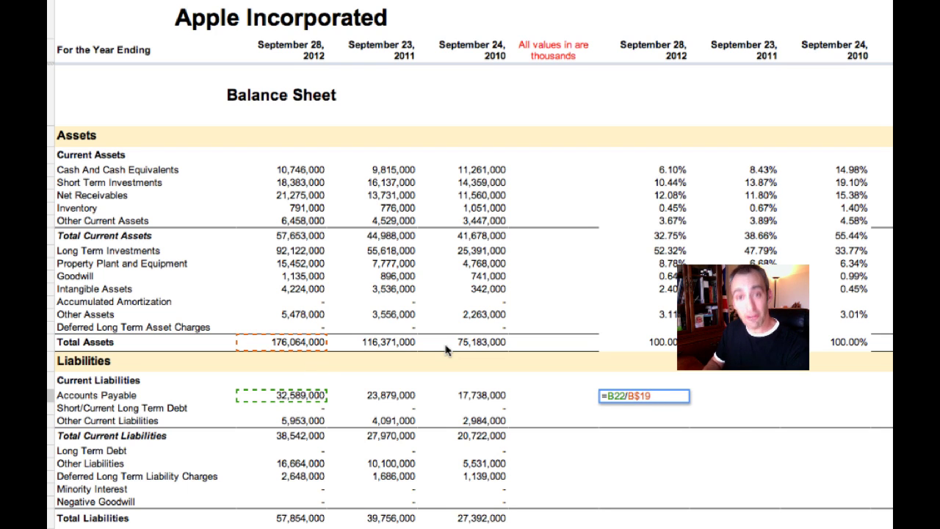
pyautogui.press('Return')
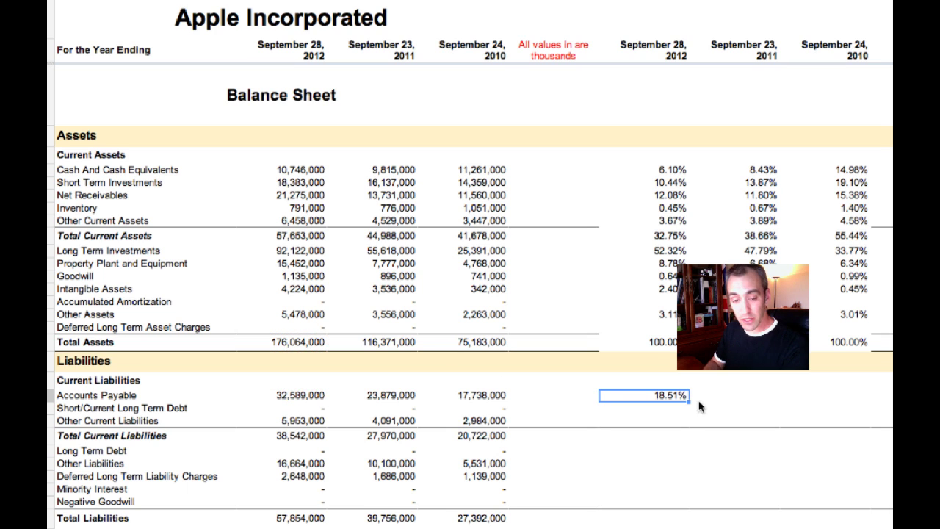
pyautogui.moveTo(688, 401); pyautogui.dragTo(866, 518)
# - Clear #VALUE! errors from Short/Current Long Term Debt, Long Term Debt, Minority Interest and Negative Goodwill rows
pyautogui.click(621, 408)
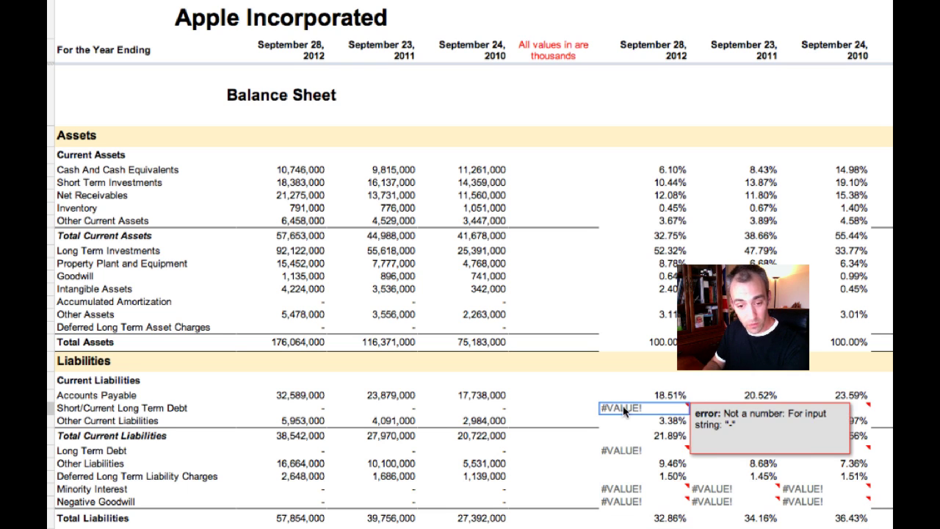
pyautogui.keyDown('shift'); pyautogui.click(804, 413); pyautogui.keyUp('shift')
pyautogui.press('Delete')
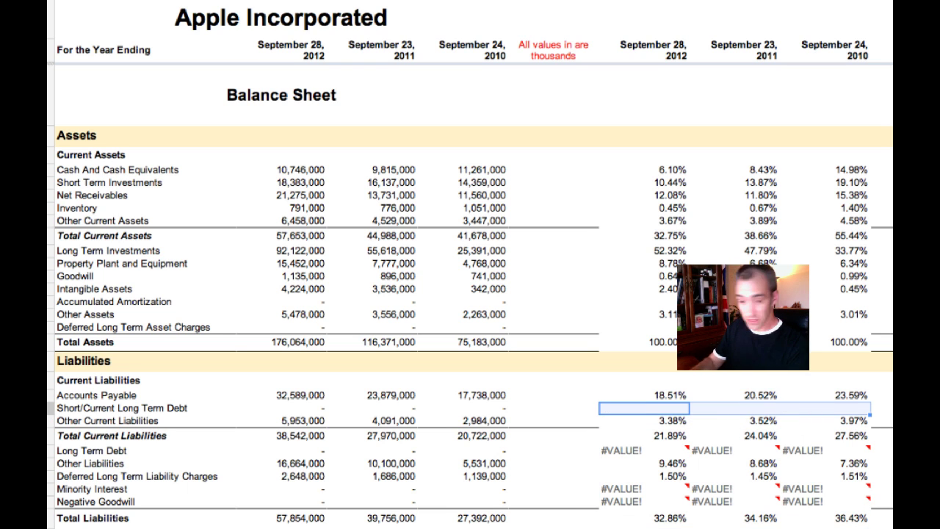
pyautogui.click(631, 450)
pyautogui.keyDown('shift'); pyautogui.click(830, 450); pyautogui.keyUp('shift')
pyautogui.press('Delete')
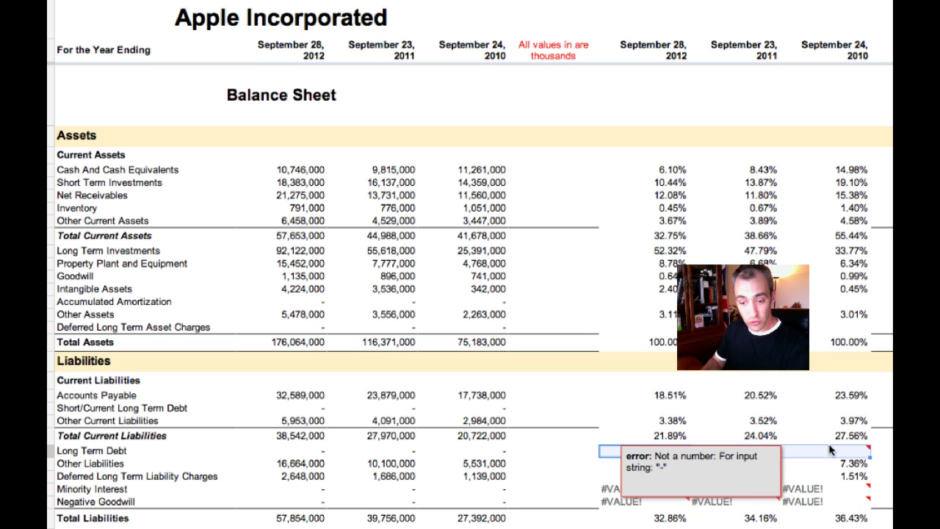
pyautogui.moveTo(611, 490); pyautogui.dragTo(802, 502)
pyautogui.press('Delete')
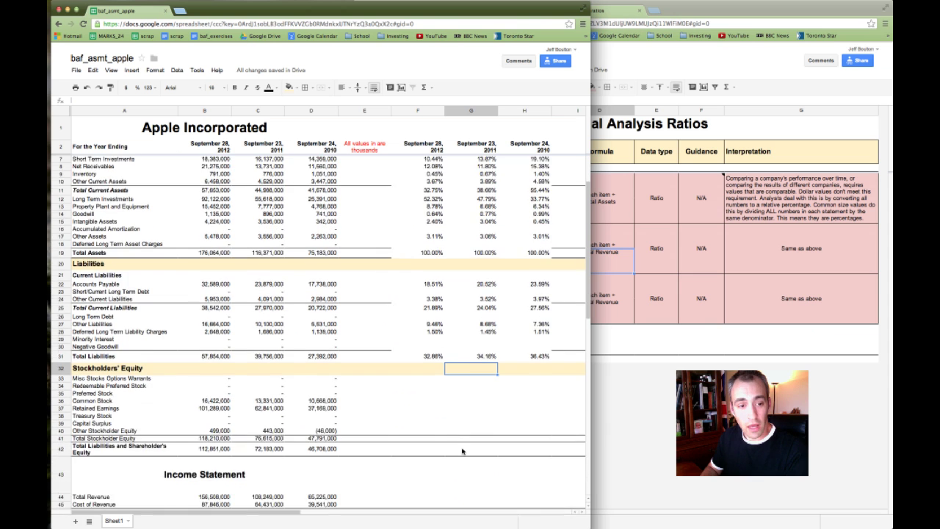
# - Enter the 2012 Total Revenue common-size formula =B44/B$44 in the percentage column
pyautogui.scroll(-10, 462, 451)
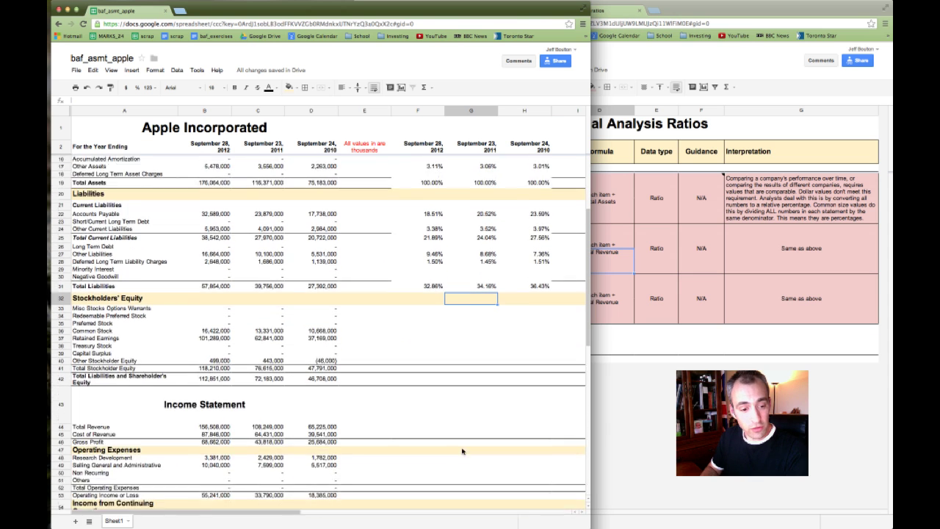
pyautogui.click(606, 396)
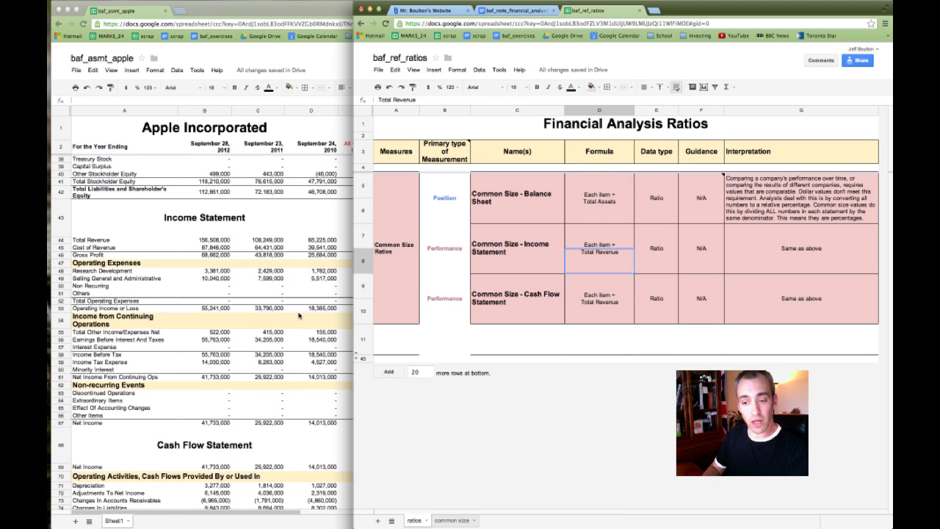
pyautogui.click(350, 239)
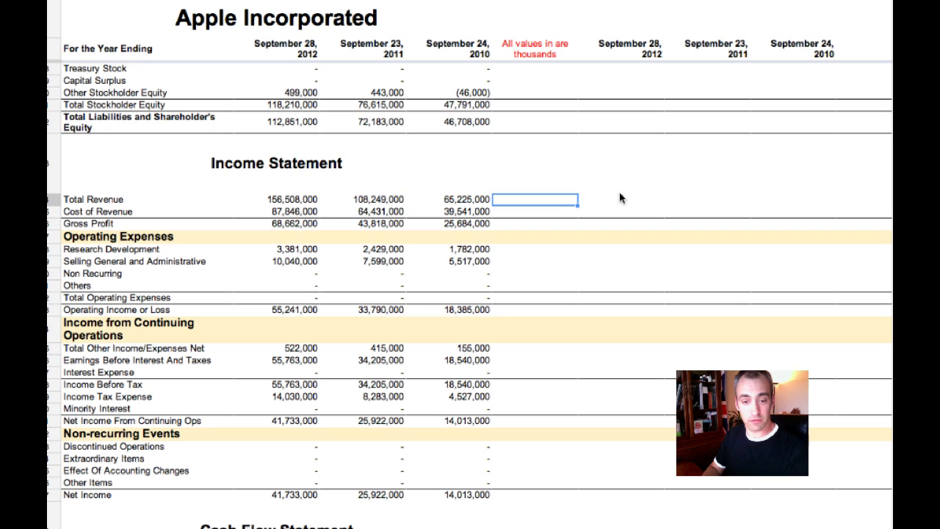
pyautogui.click(621, 187)
pyautogui.click(621, 204)
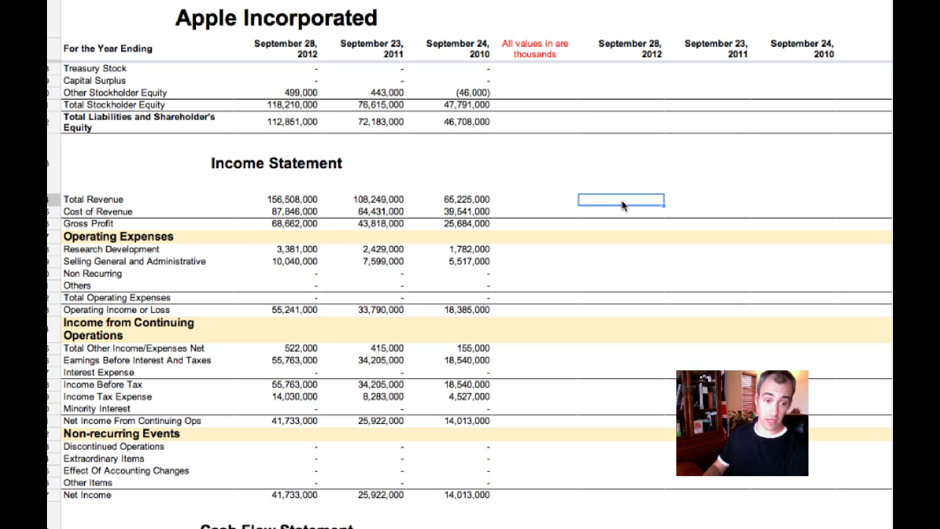
pyautogui.write('=')
pyautogui.click(296, 201)
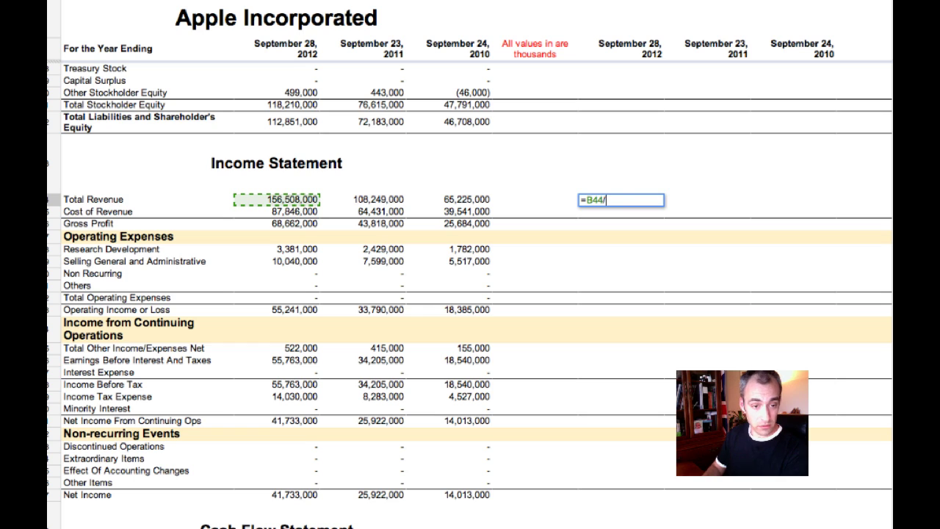
pyautogui.write('/B44')
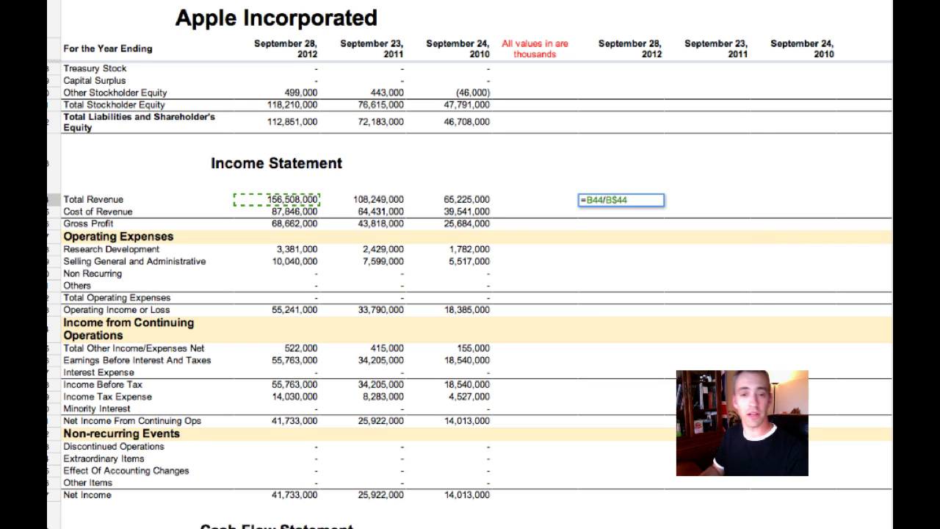
pyautogui.press('Return')
# - Format the Total Revenue result with two decimals as a percentage, reading 100.00%
pyautogui.click(632, 203)
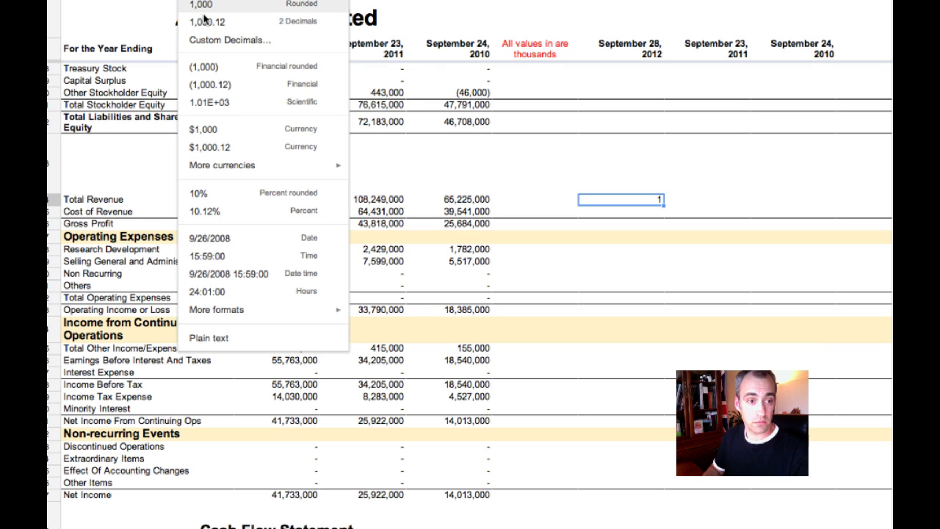
pyautogui.click(204, 22)
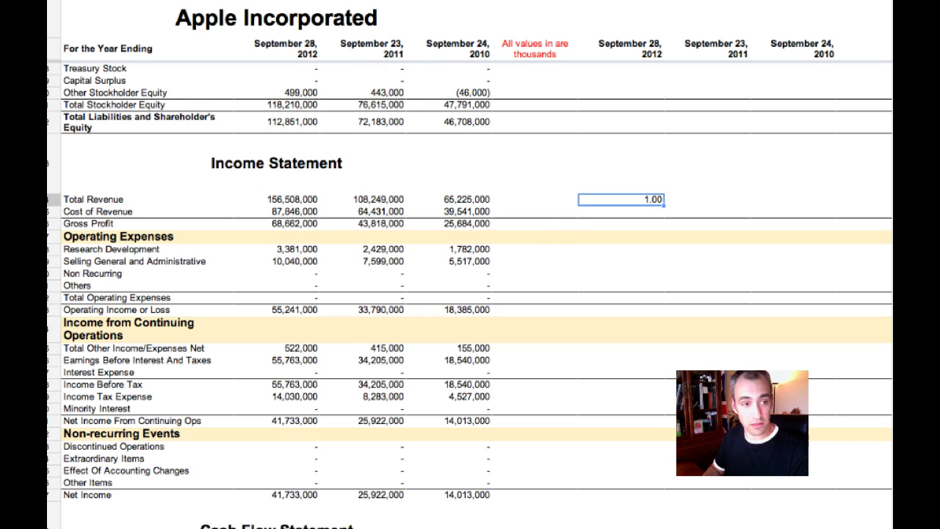
pyautogui.click(192, 24)
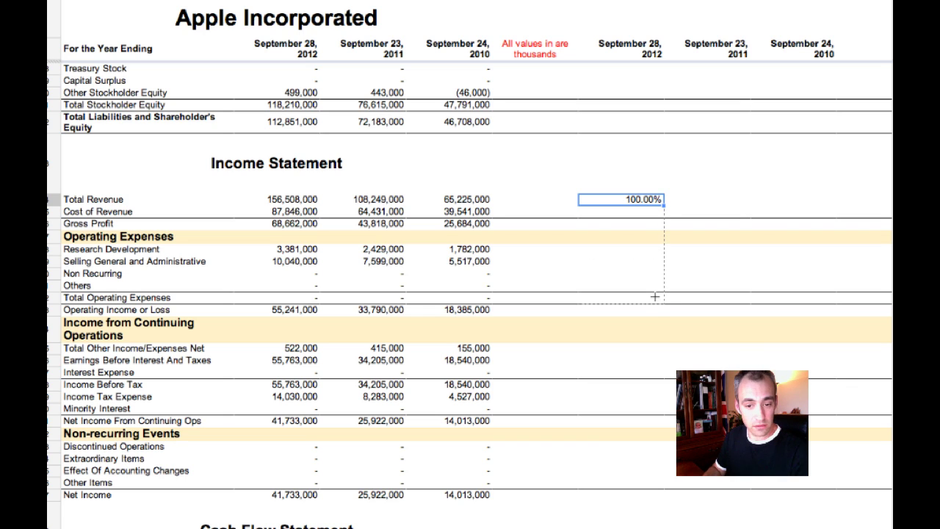
# - Fill the percentage formula down to Operating Income and across 2011–2010, deleting #VALUE! errors in empty rows
pyautogui.moveTo(654, 308); pyautogui.dragTo(807, 304)
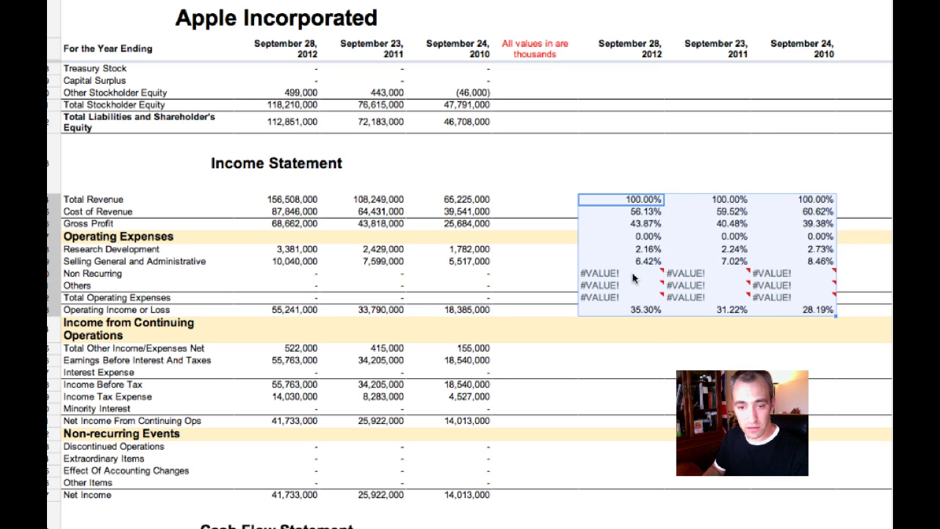
pyautogui.moveTo(633, 274); pyautogui.dragTo(783, 300)
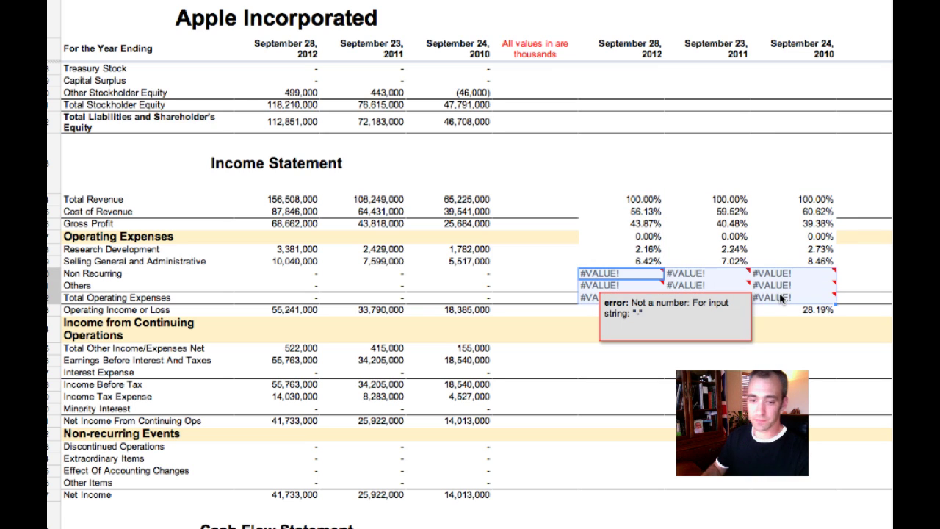
pyautogui.press('Delete')
pyautogui.click(659, 260)
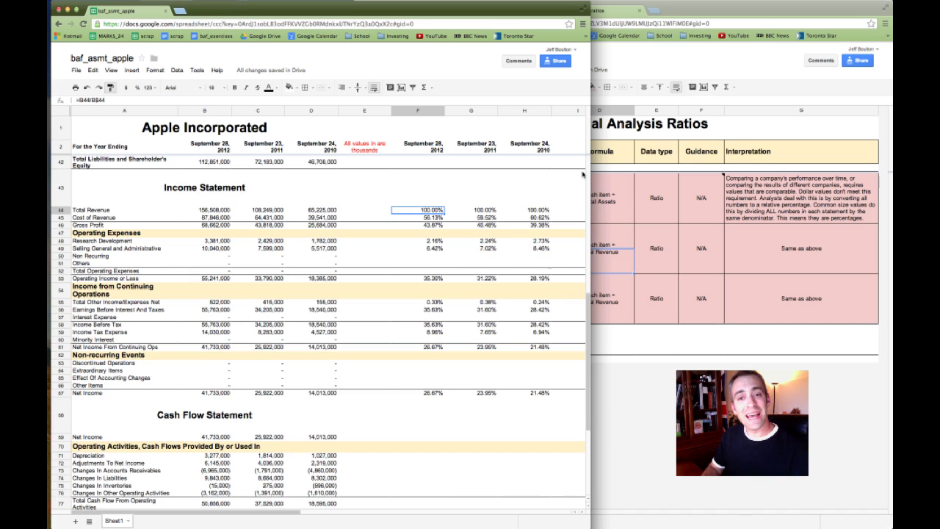
pyautogui.click(632, 49)
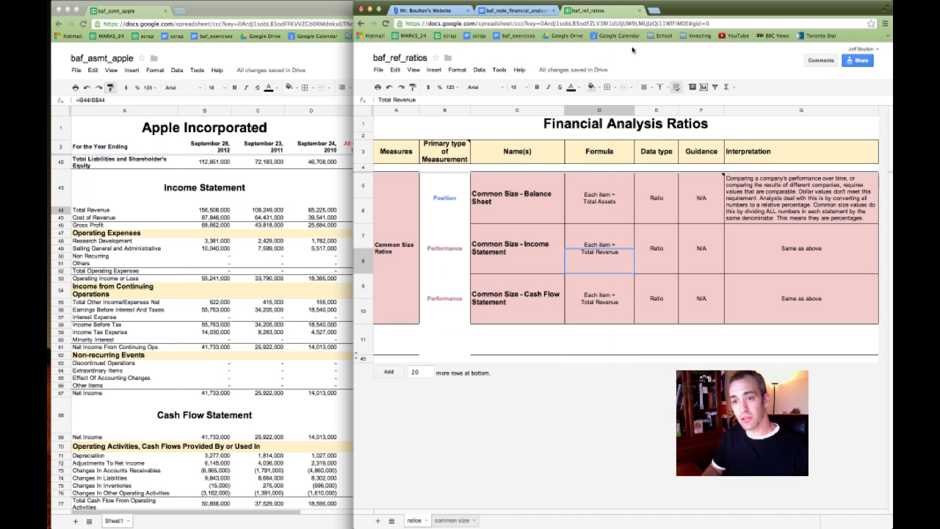
pyautogui.click(520, 11)
pyautogui.scroll(-10, 514, 229)
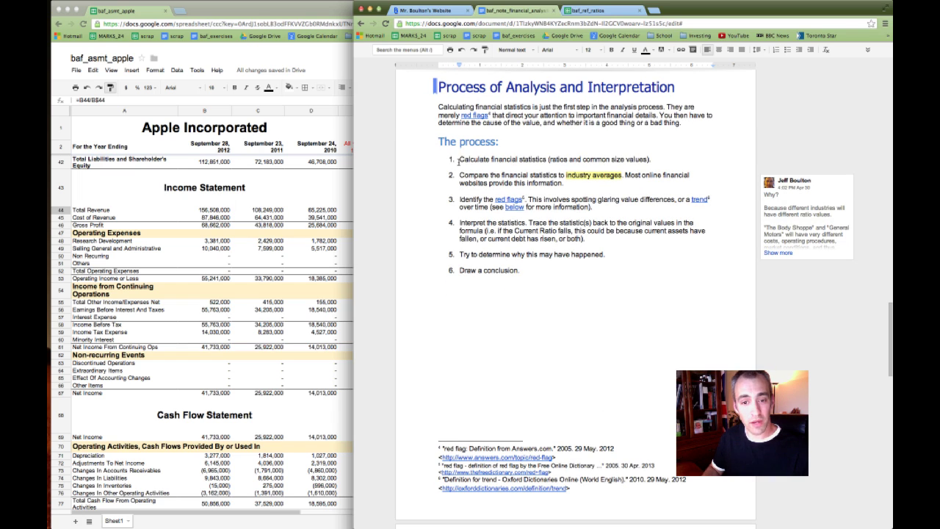
pyautogui.moveTo(508, 159); pyautogui.dragTo(548, 158)
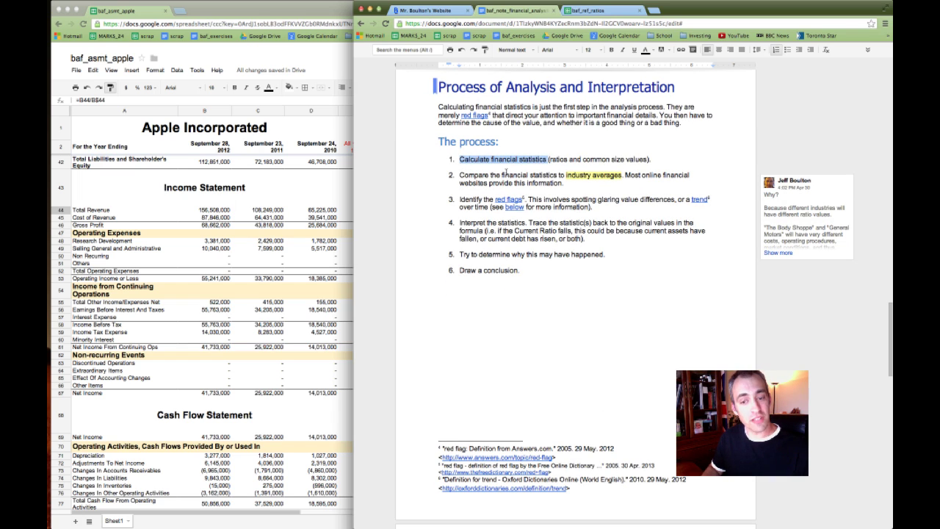
pyautogui.moveTo(460, 176); pyautogui.dragTo(566, 174)
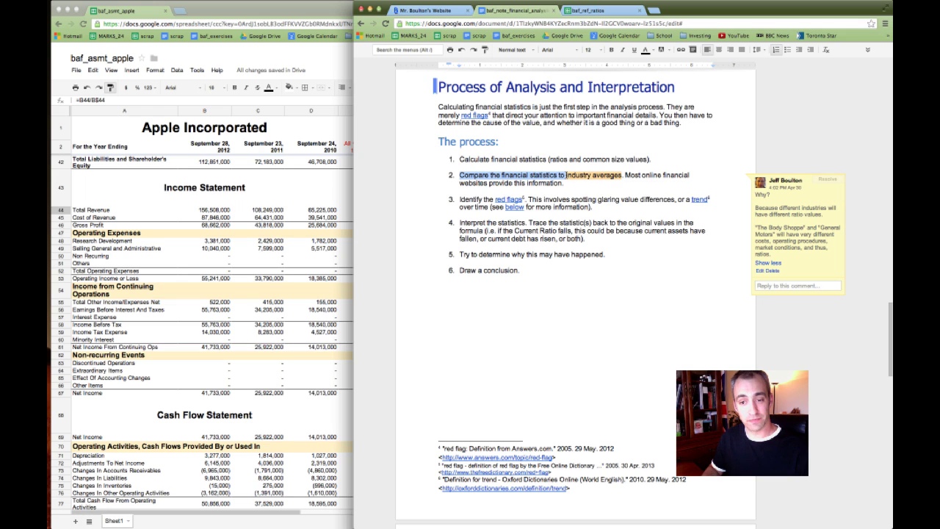
pyautogui.click(596, 178)
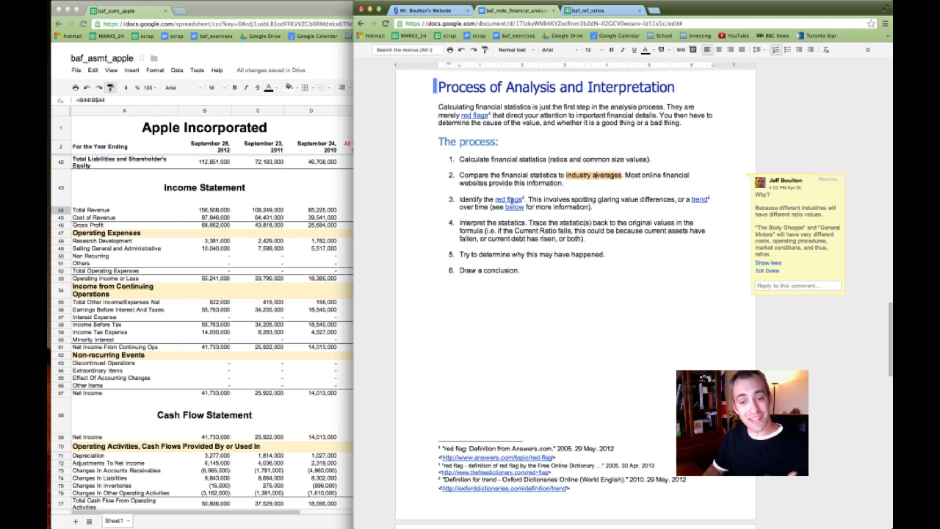
pyautogui.moveTo(460, 199); pyautogui.dragTo(525, 199)
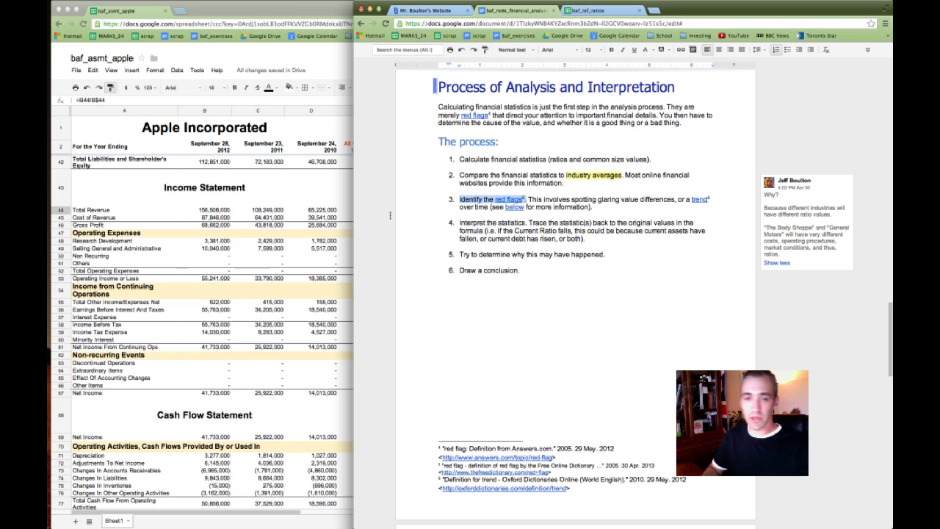
pyautogui.click(314, 278)
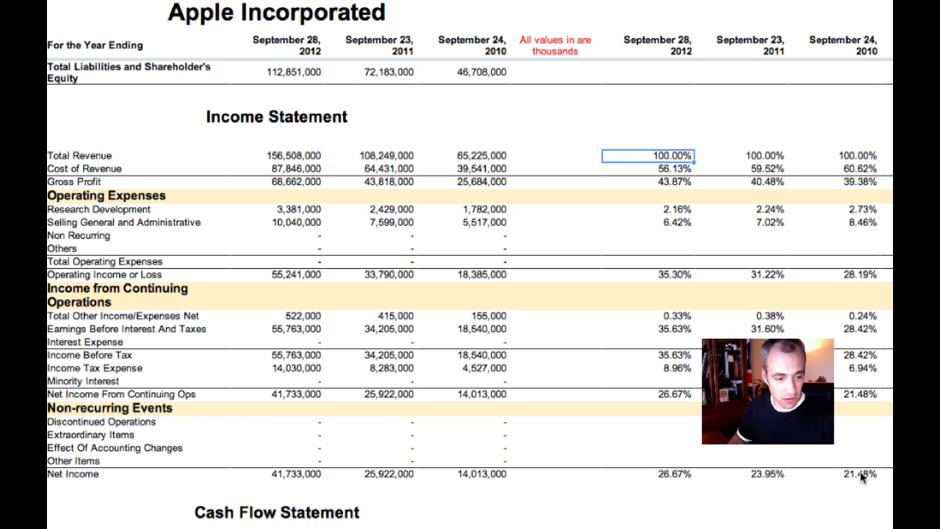
pyautogui.click(862, 476)
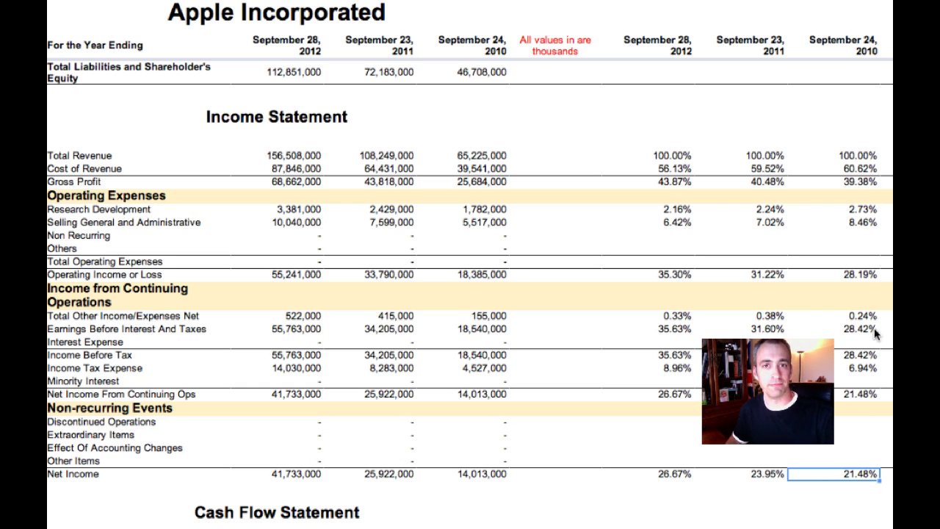
pyautogui.click(677, 472)
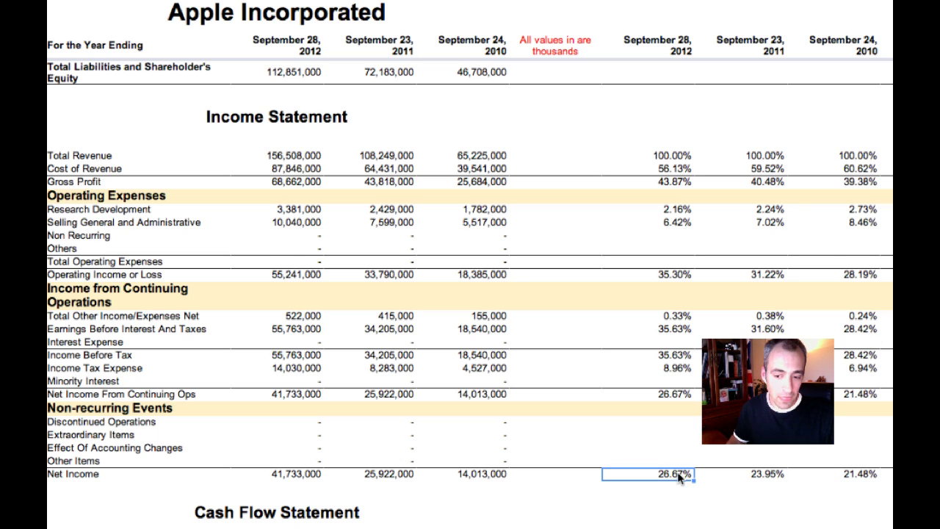
pyautogui.click(852, 475)
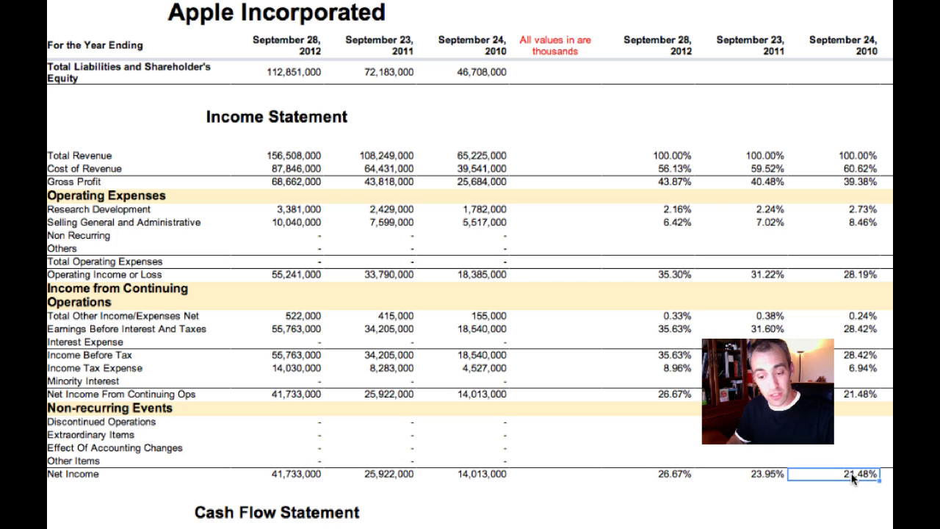
pyautogui.click(766, 474)
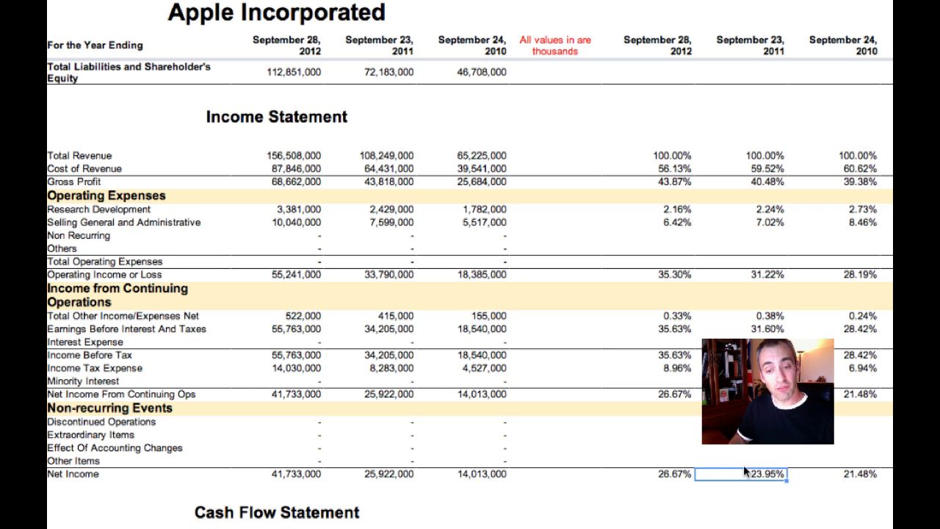
pyautogui.click(678, 477)
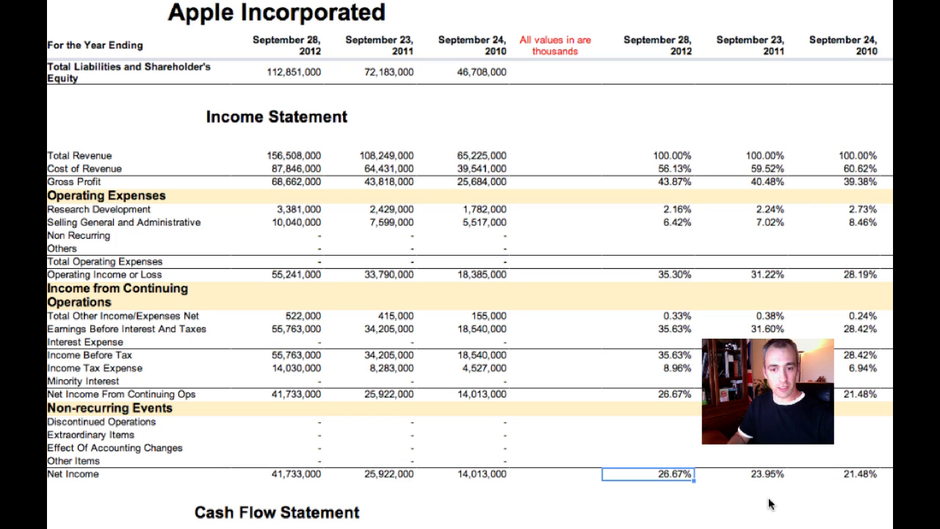
pyautogui.moveTo(484, 476); pyautogui.dragTo(312, 484)
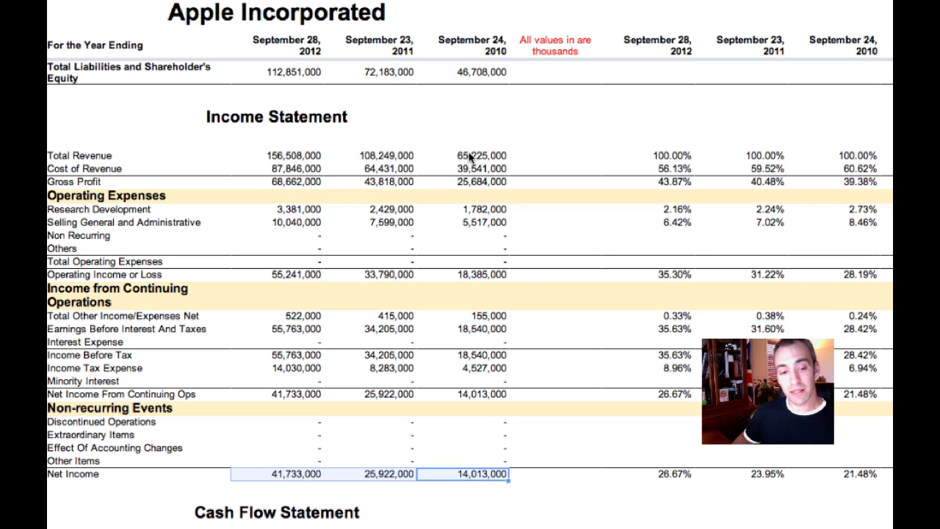
pyautogui.moveTo(469, 156); pyautogui.dragTo(320, 163)
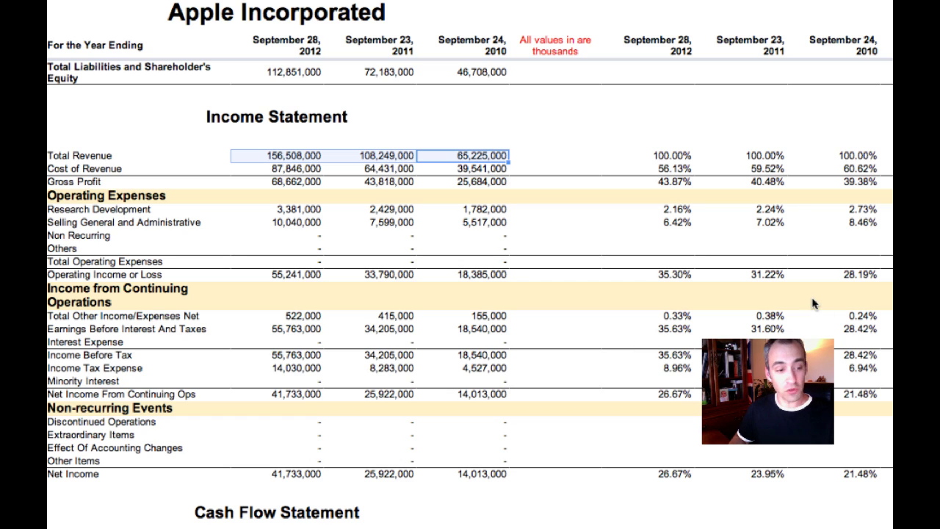
pyautogui.moveTo(871, 224); pyautogui.dragTo(825, 209)
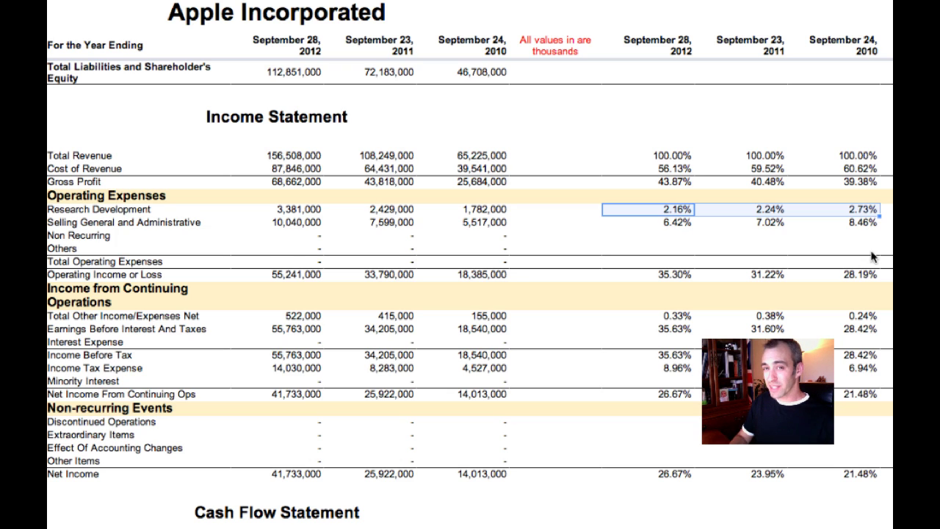
pyautogui.moveTo(506, 211); pyautogui.dragTo(308, 213)
pyautogui.click(854, 213)
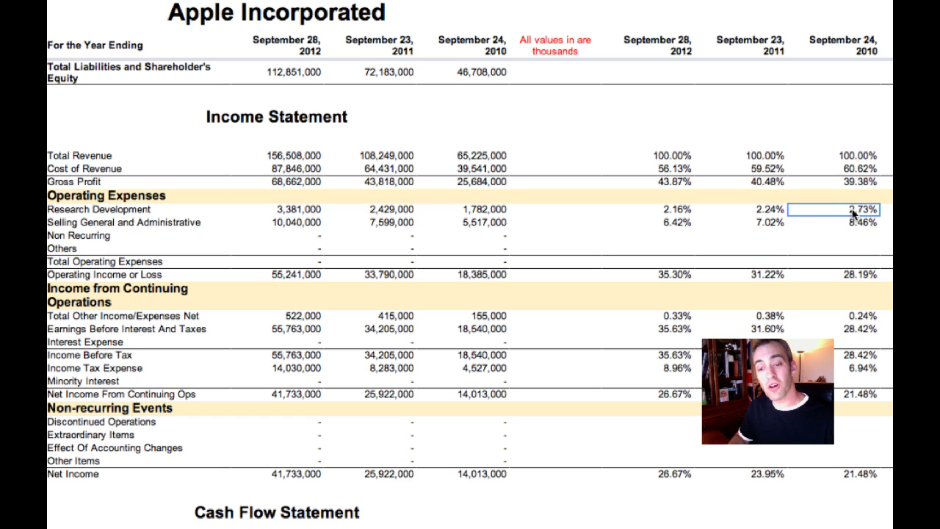
pyautogui.moveTo(854, 213); pyautogui.dragTo(685, 215)
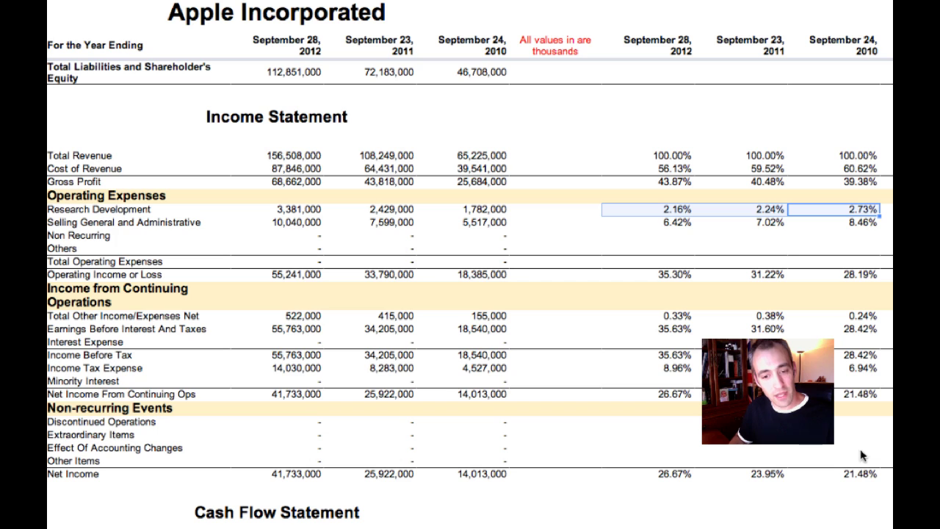
pyautogui.moveTo(865, 473); pyautogui.dragTo(683, 479)
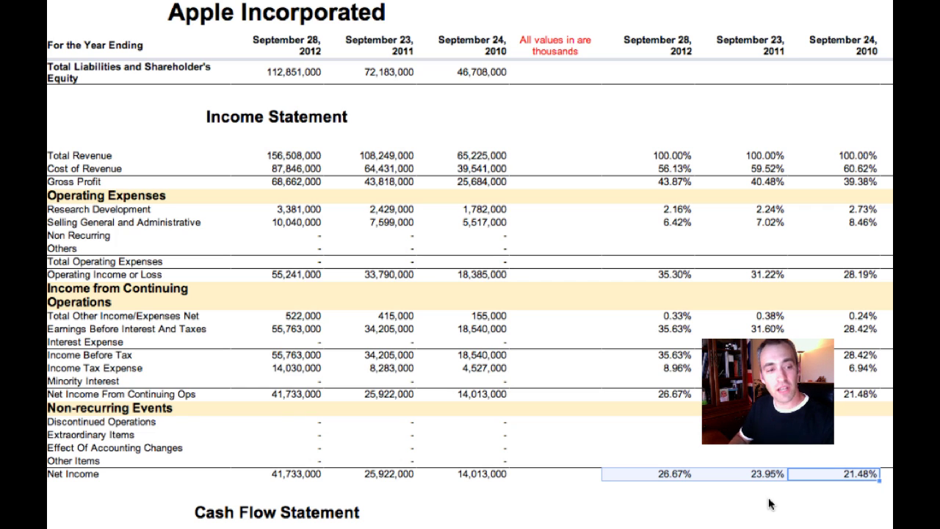
pyautogui.moveTo(661, 156); pyautogui.dragTo(848, 484)
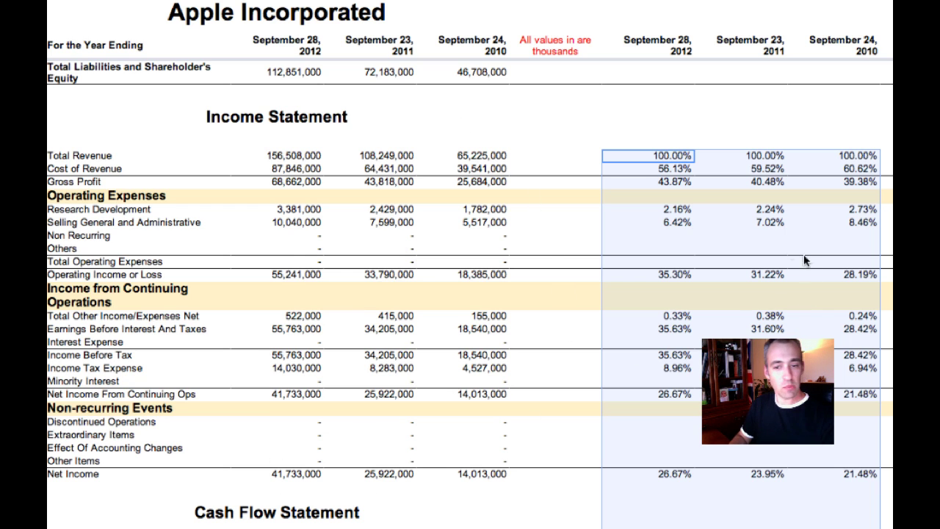
pyautogui.click(783, 248)
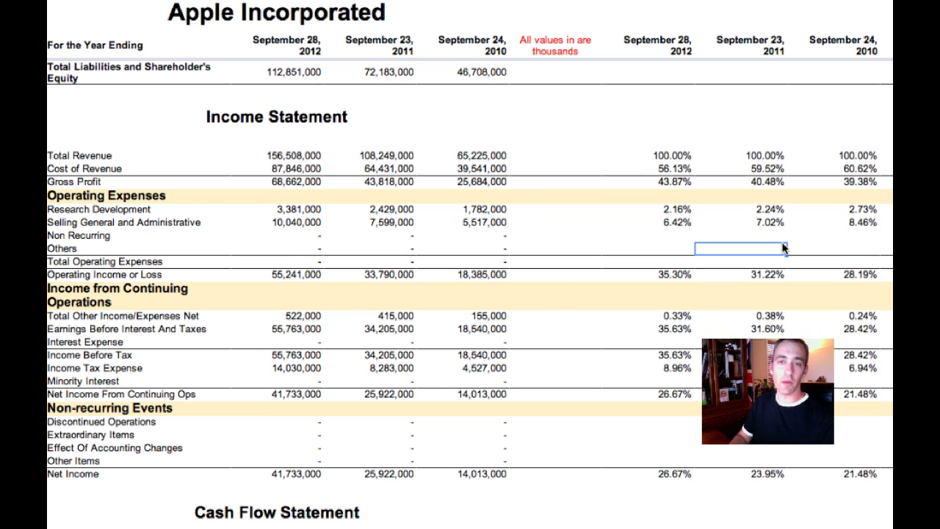